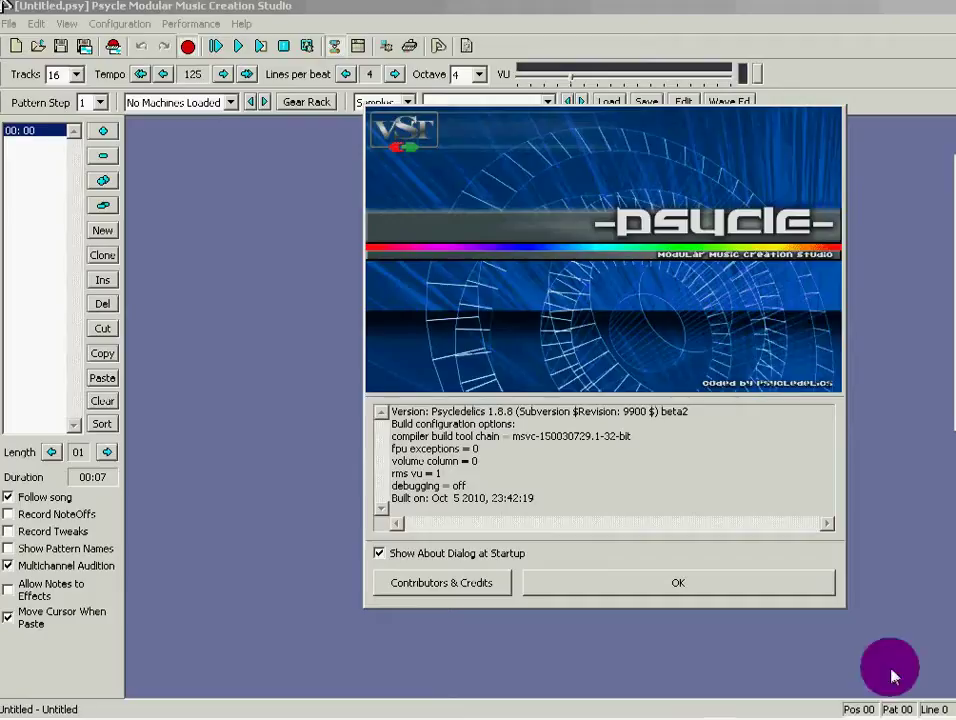
# Step: Bring the Chrome window with the psycledelics Psycle download page to the front
pyautogui.click(145, 718)
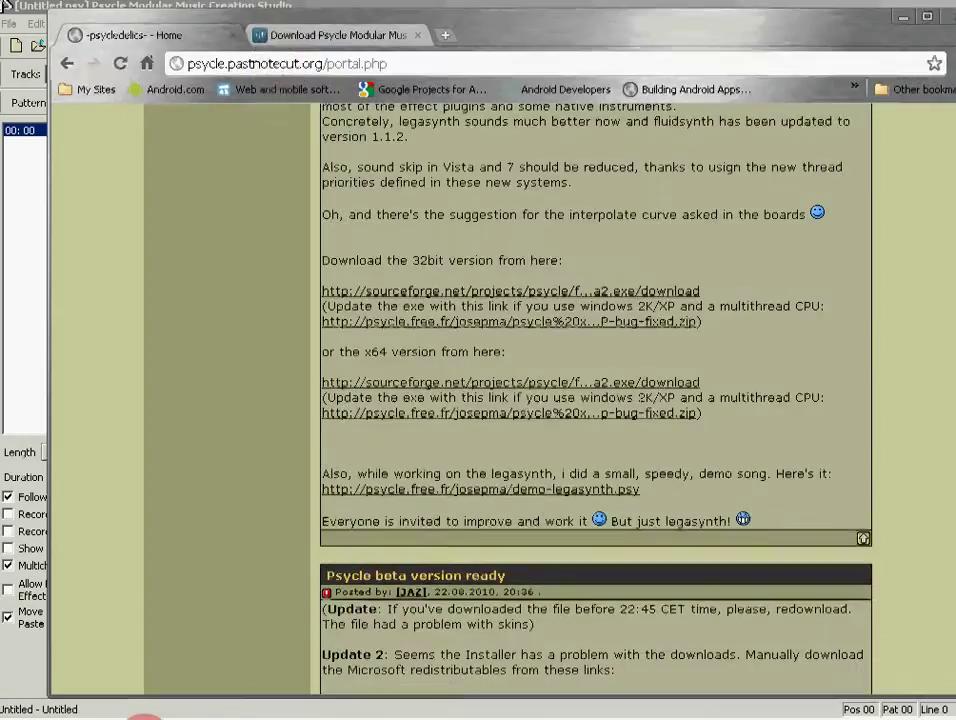
# Step: Start the 32-bit Psycle 1.8.8 beta2 download from SourceForge, then minimize Chrome
pyautogui.click(190, 65)
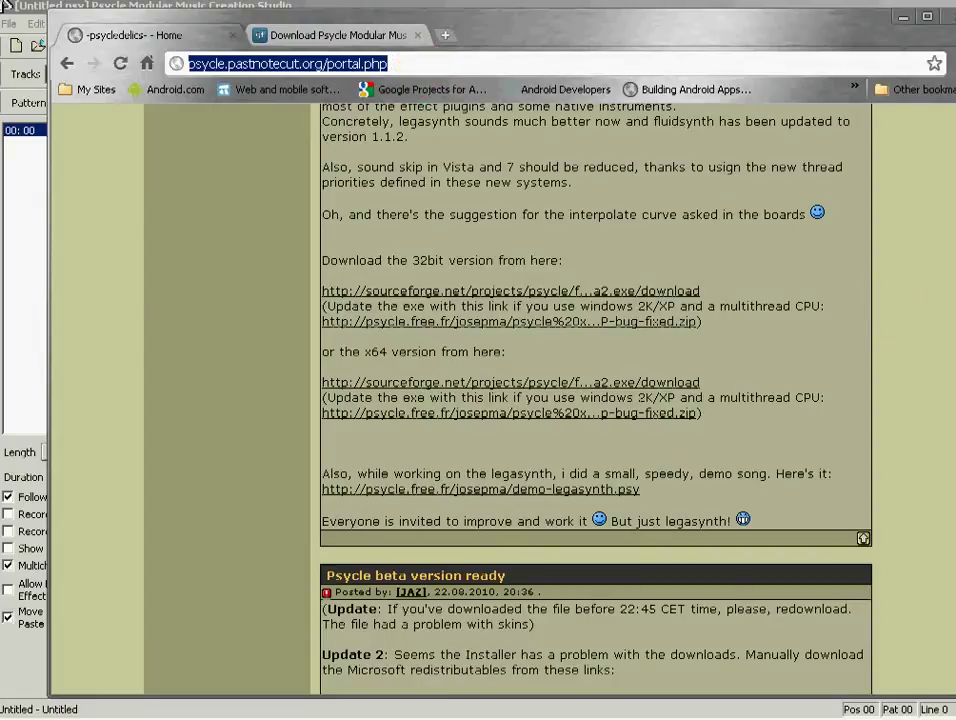
pyautogui.moveTo(952, 474); pyautogui.dragTo(950, 112)
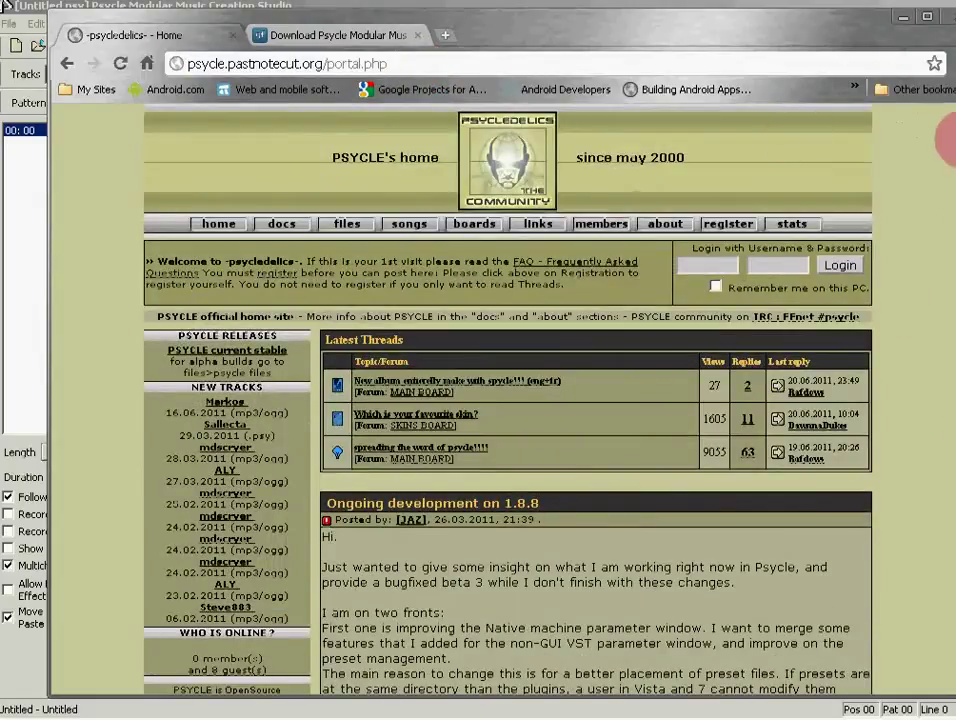
pyautogui.moveTo(954, 209); pyautogui.dragTo(502, 428)
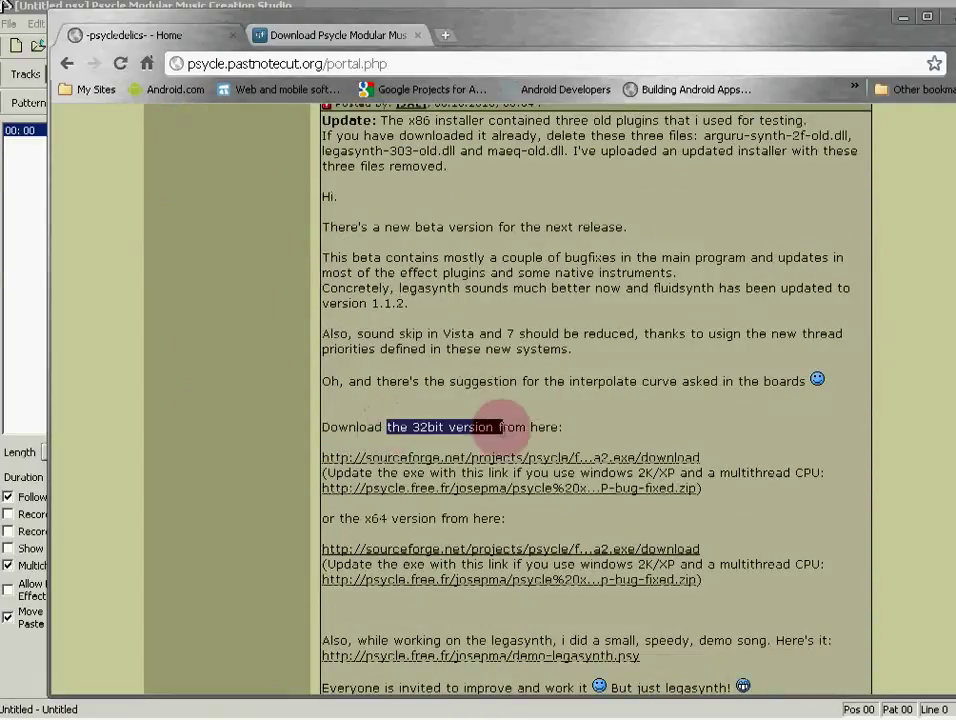
pyautogui.click(587, 462)
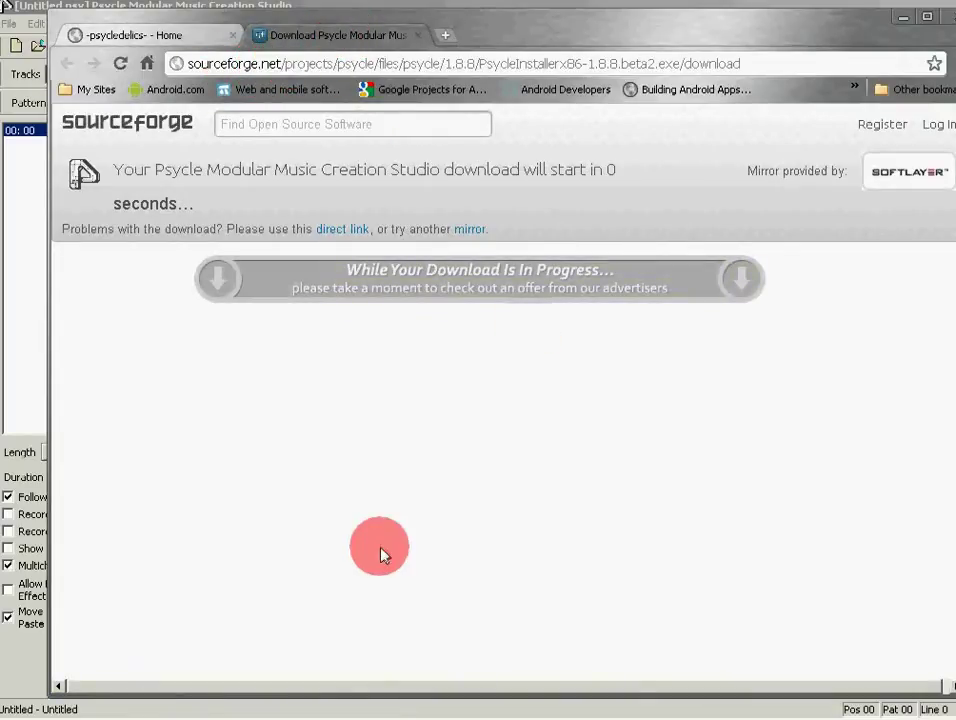
pyautogui.click(903, 20)
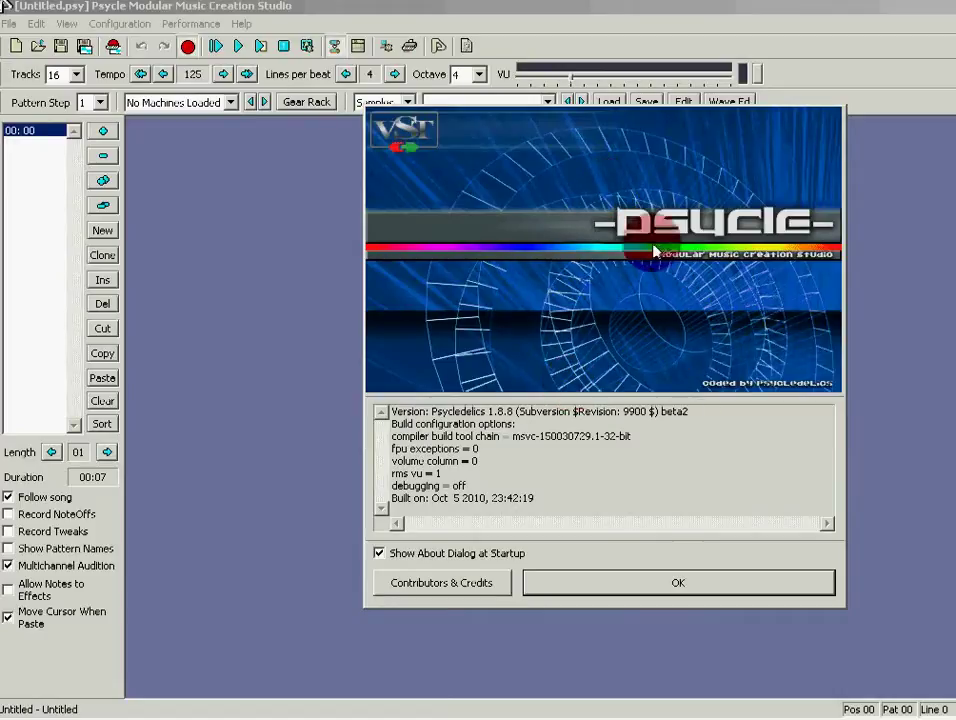
# Step: Dismiss the About dialog and move the Master machine toward the canvas centre
pyautogui.click(668, 586)
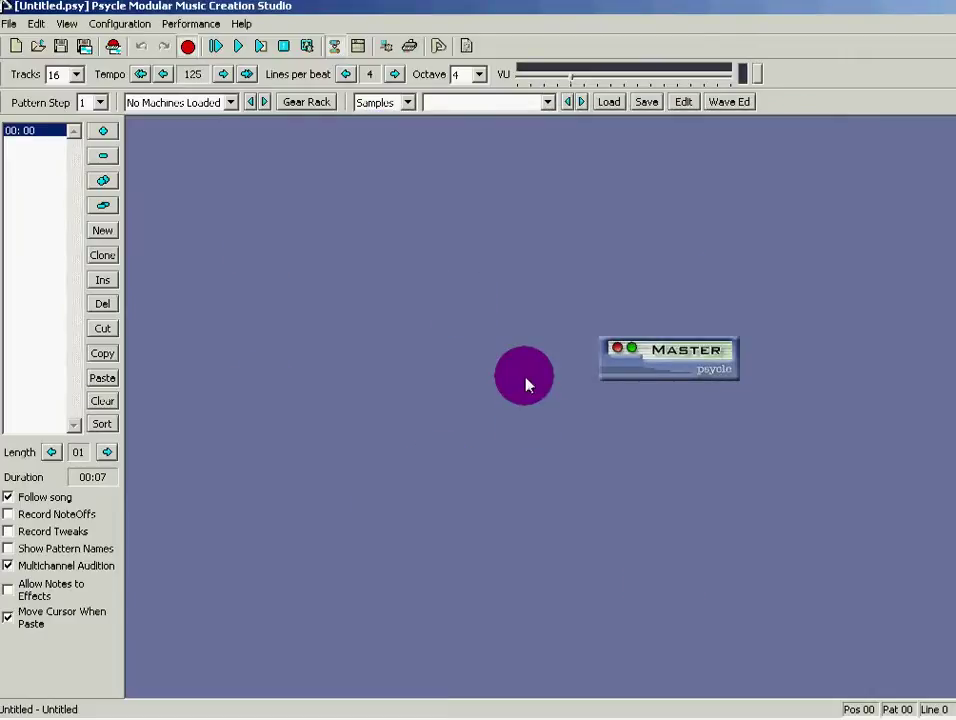
pyautogui.moveTo(680, 366); pyautogui.dragTo(487, 373)
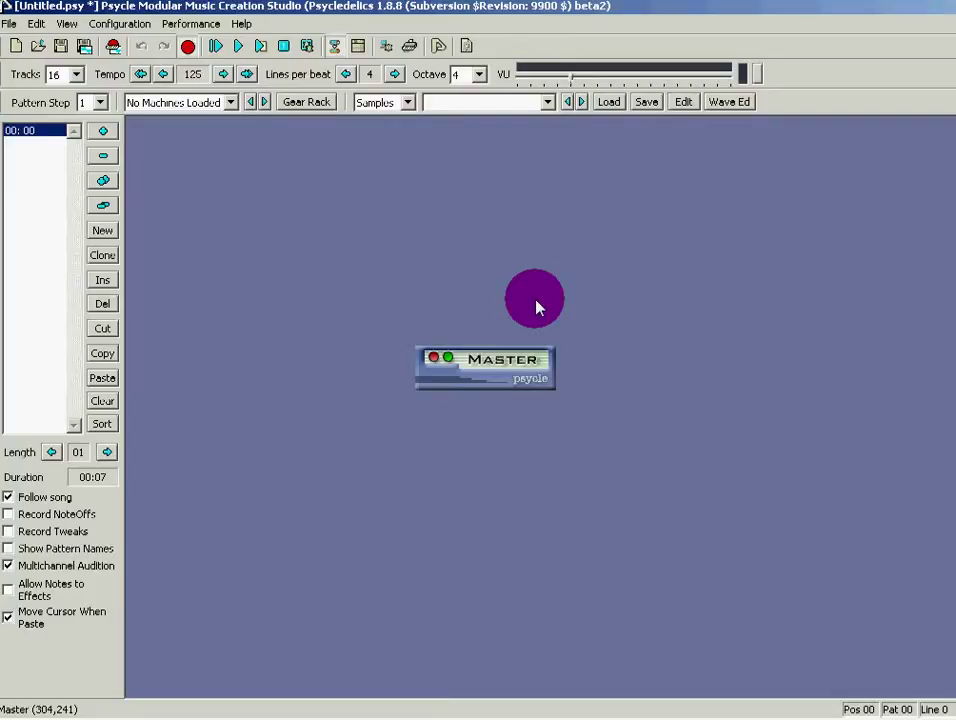
# Step: Add an stk Plucked generator below-left of Master, wire it into Master, and test a note
pyautogui.doubleClick(535, 307)
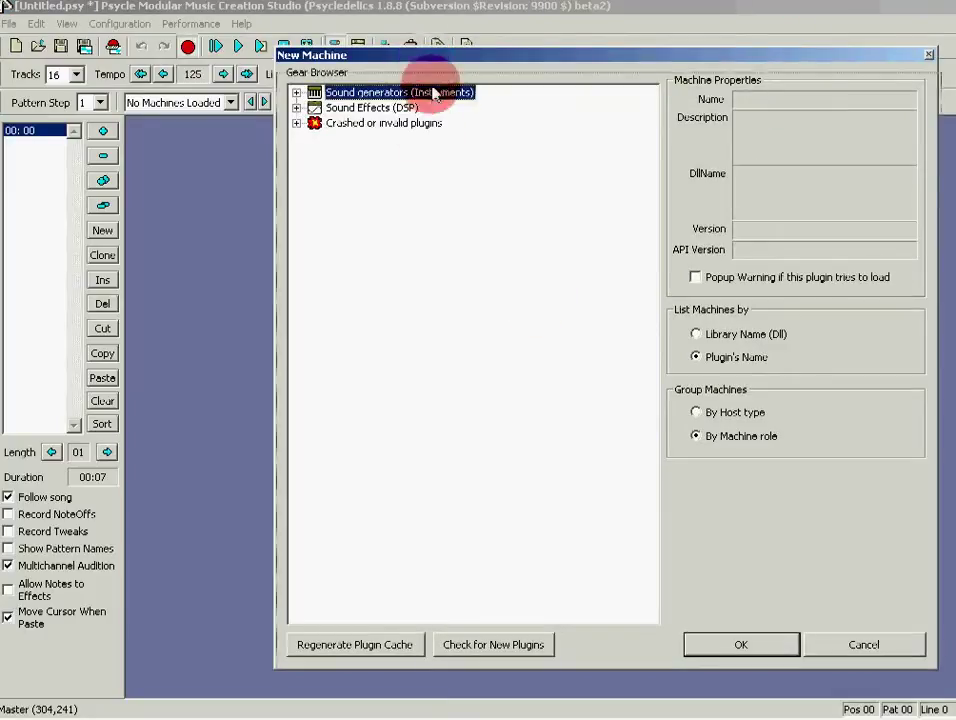
pyautogui.moveTo(430, 65); pyautogui.dragTo(434, 99)
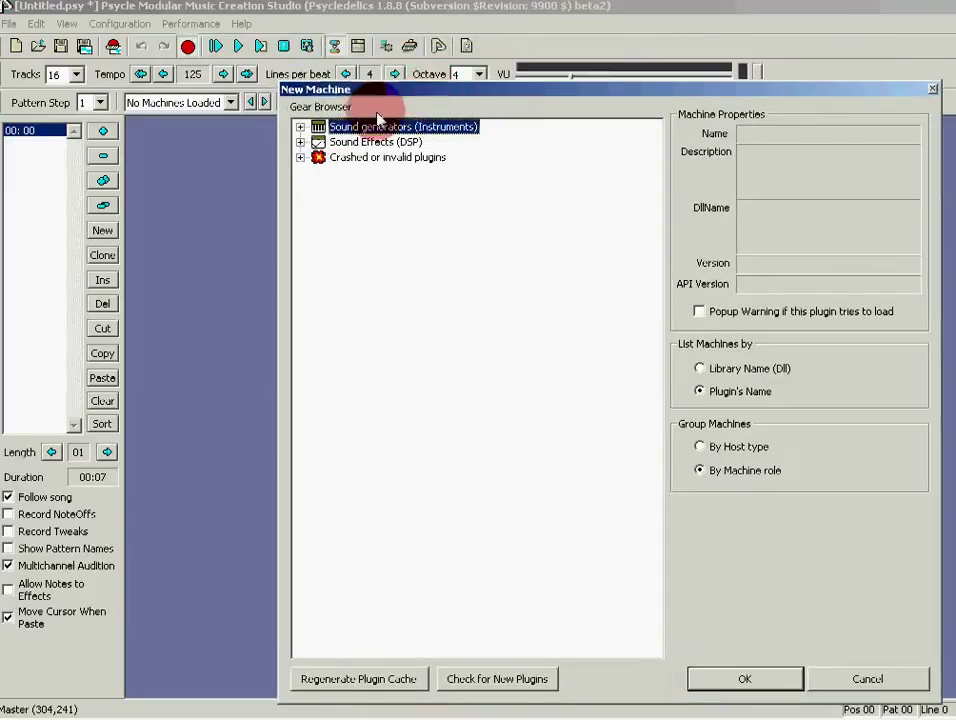
pyautogui.click(301, 128)
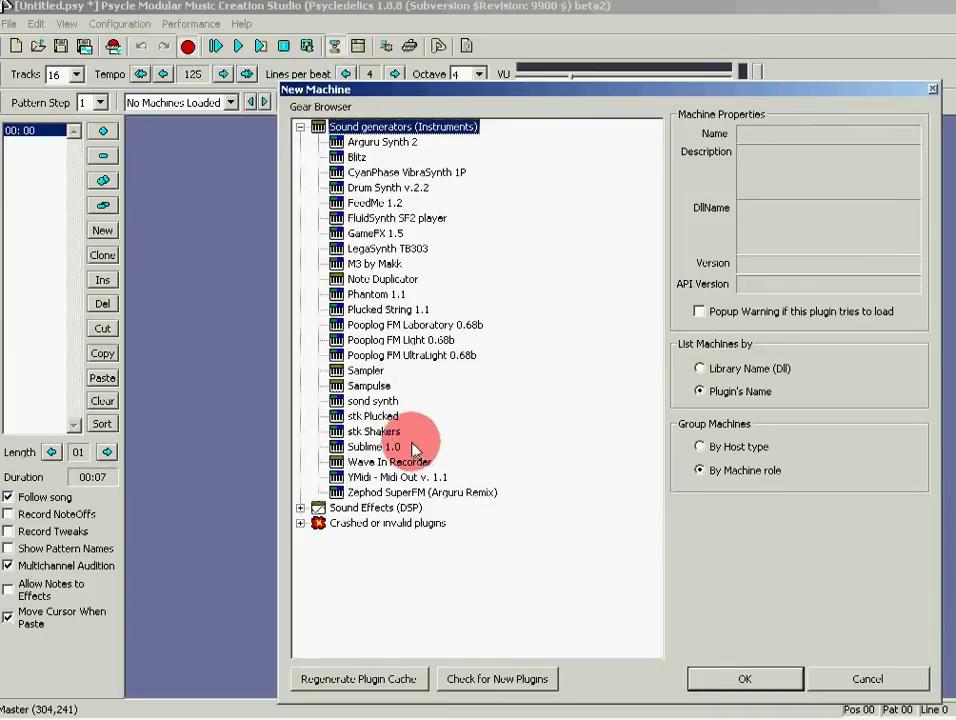
pyautogui.click(372, 417)
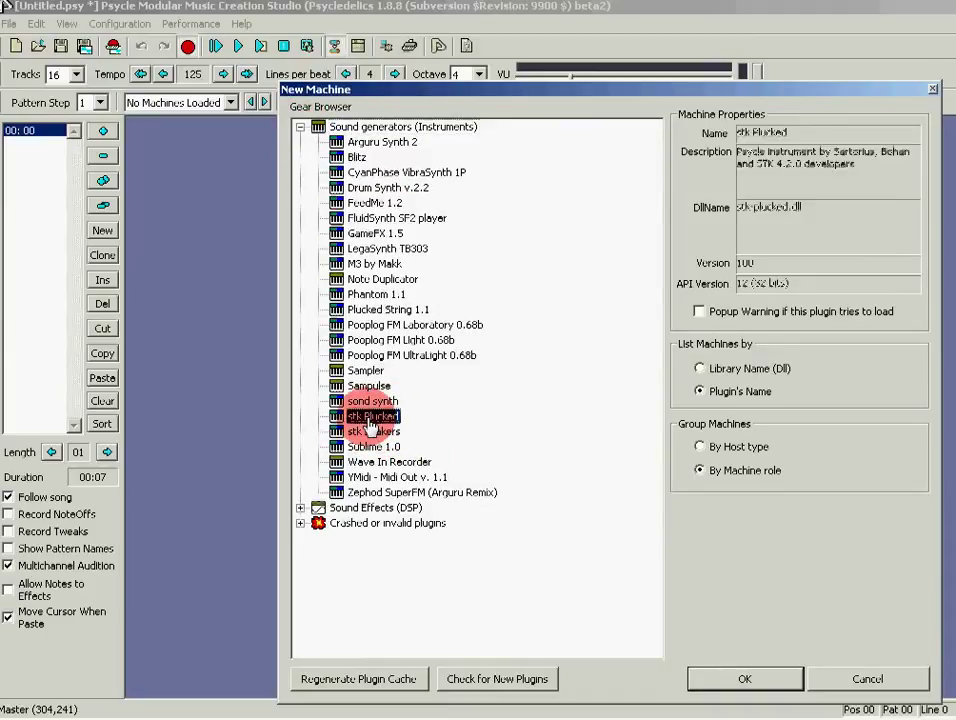
pyautogui.click(730, 682)
pyautogui.moveTo(255, 558); pyautogui.dragTo(305, 529)
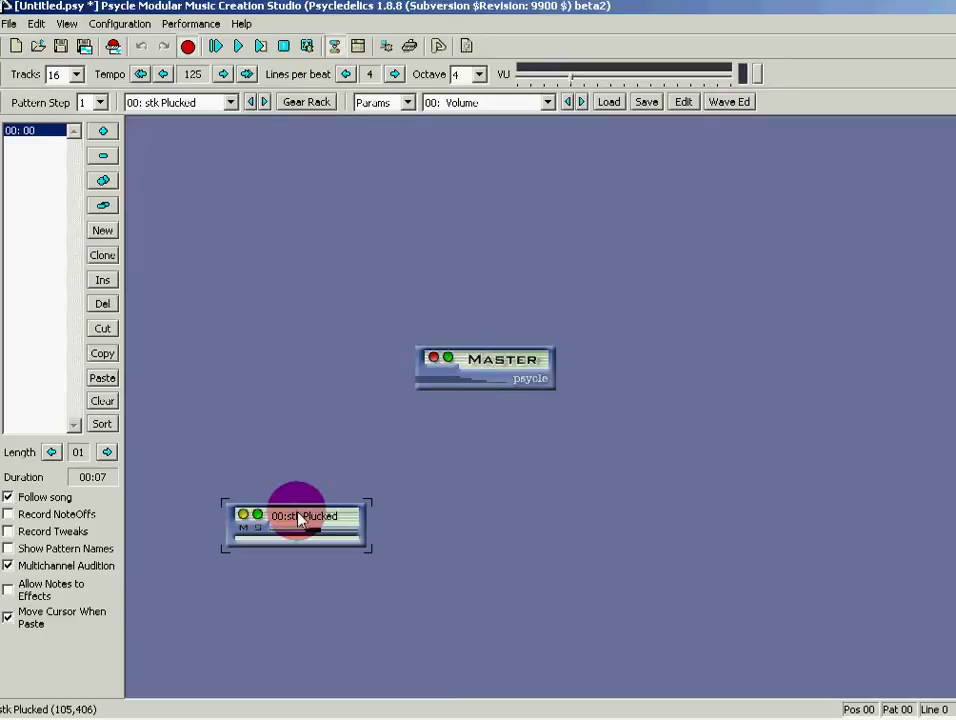
pyautogui.moveTo(298, 518); pyautogui.dragTo(444, 385)
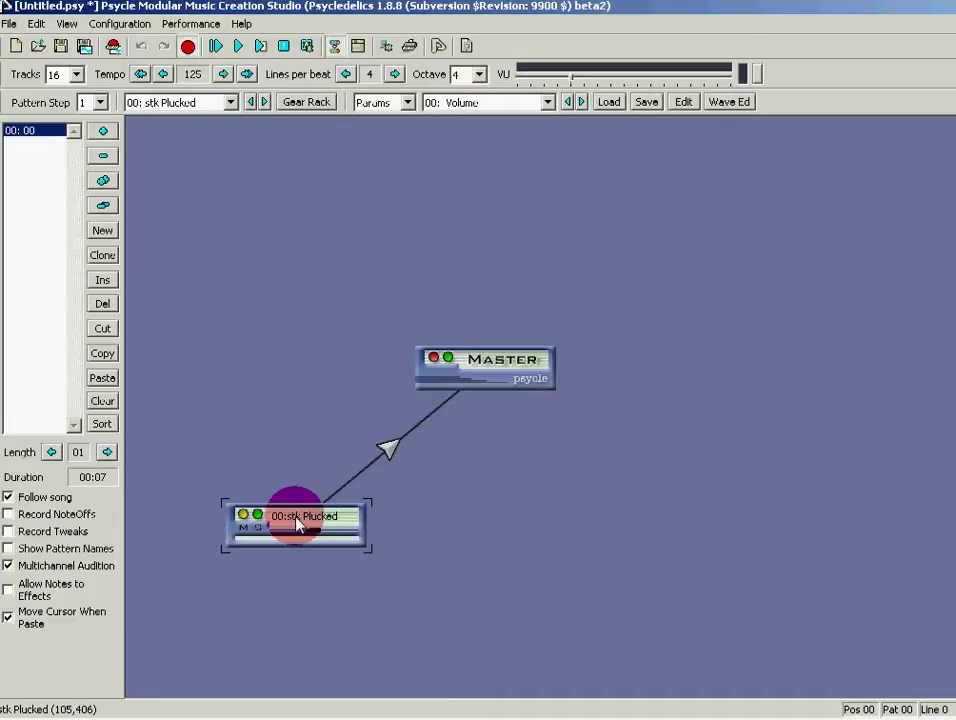
pyautogui.press('z')
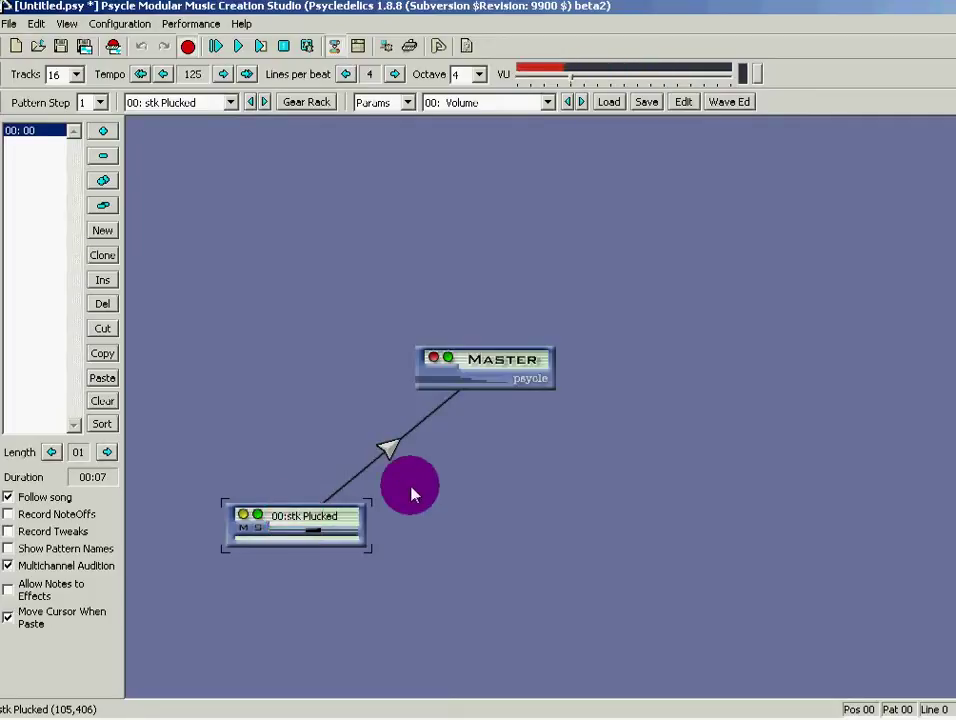
# Step: Add a Drum Synth v.2.2 generator above-left of Master and test its sound
pyautogui.doubleClick(527, 453)
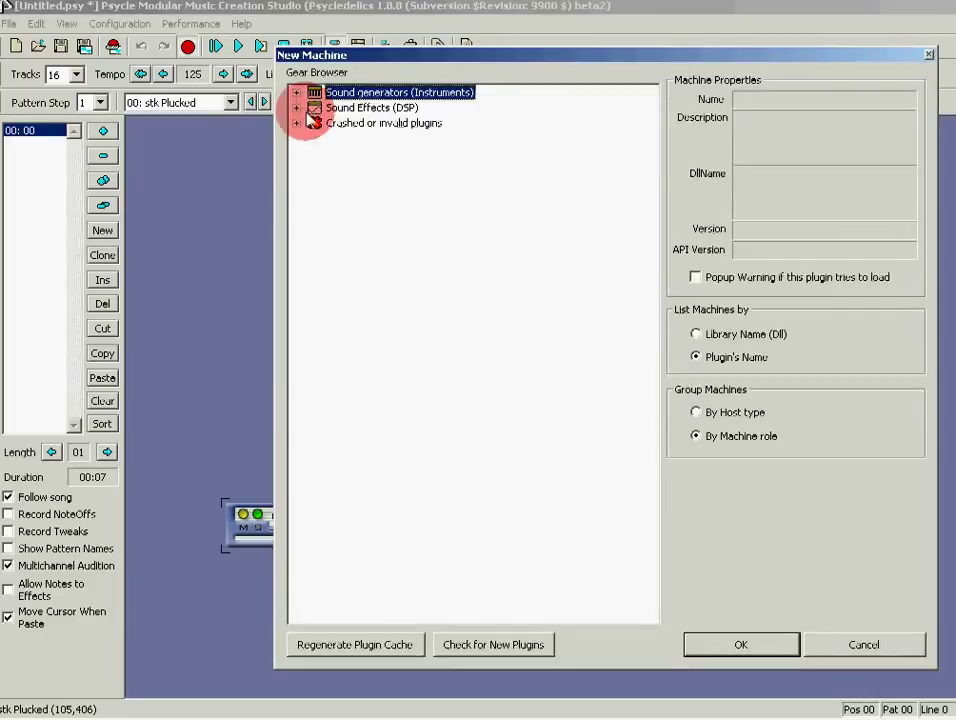
pyautogui.click(296, 93)
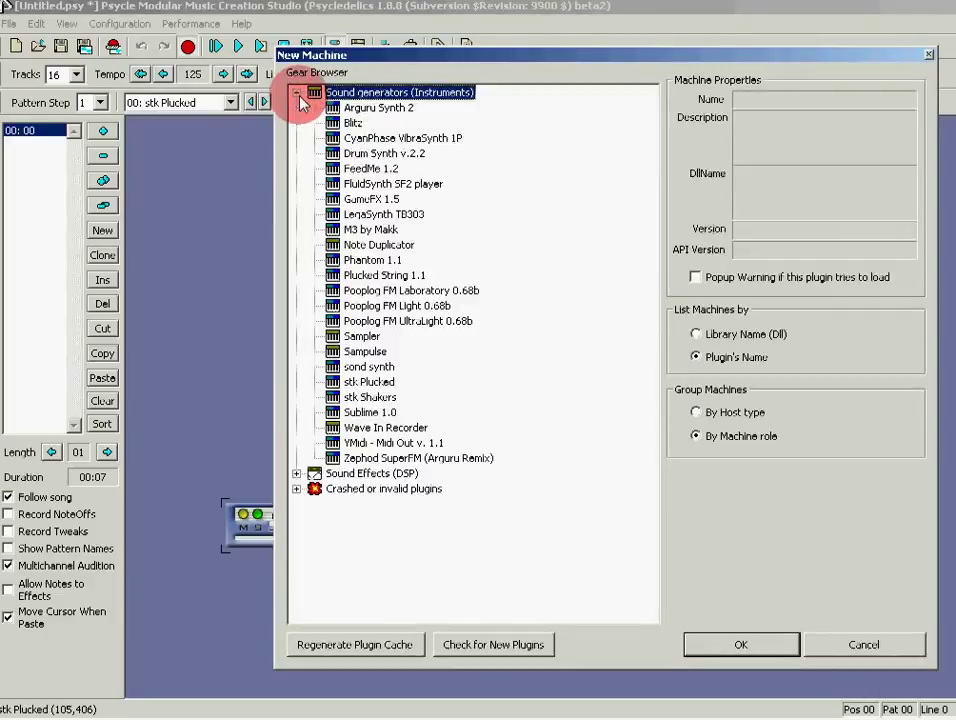
pyautogui.click(368, 155)
pyautogui.click(738, 646)
pyautogui.click(270, 318)
pyautogui.moveTo(270, 318); pyautogui.dragTo(458, 356)
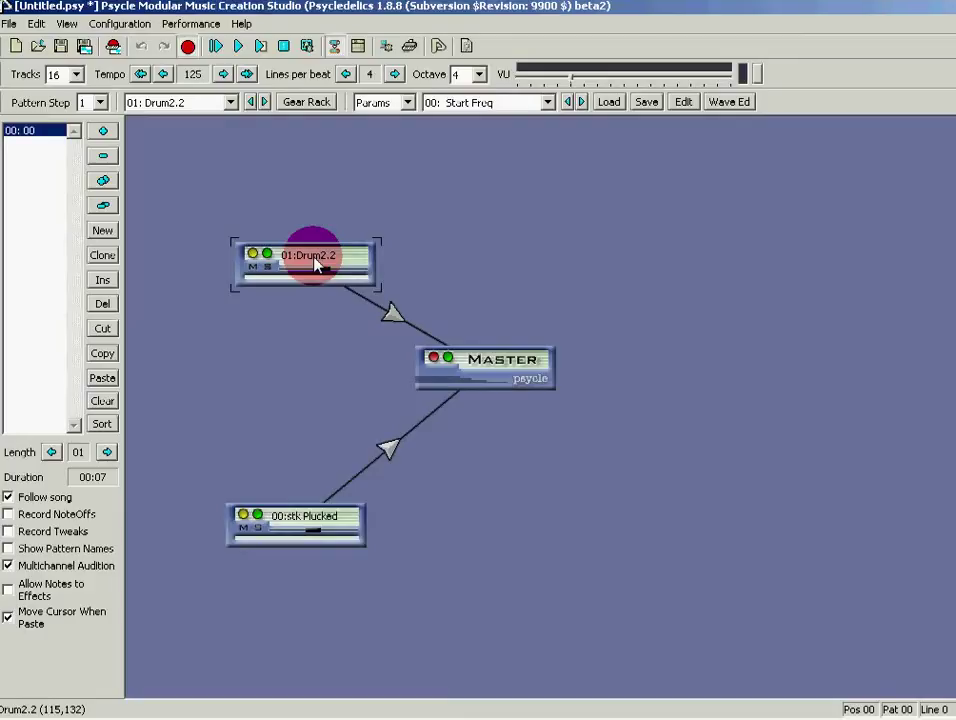
pyautogui.press('z')
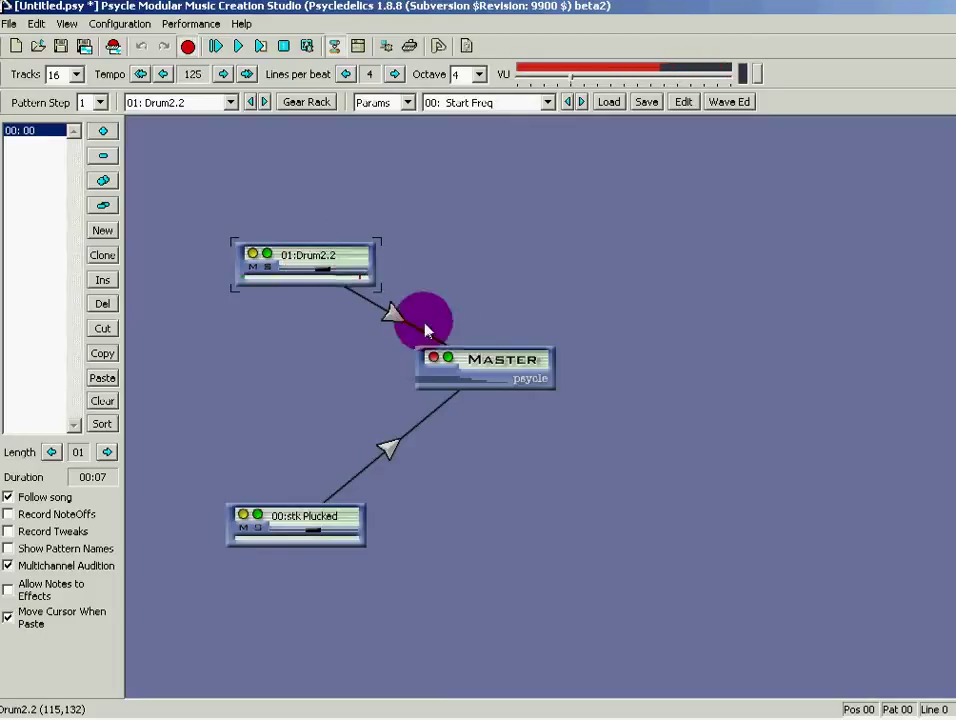
# Step: Add an Arguru Reverb effect and place it at the upper right of the machine view
pyautogui.doubleClick(476, 304)
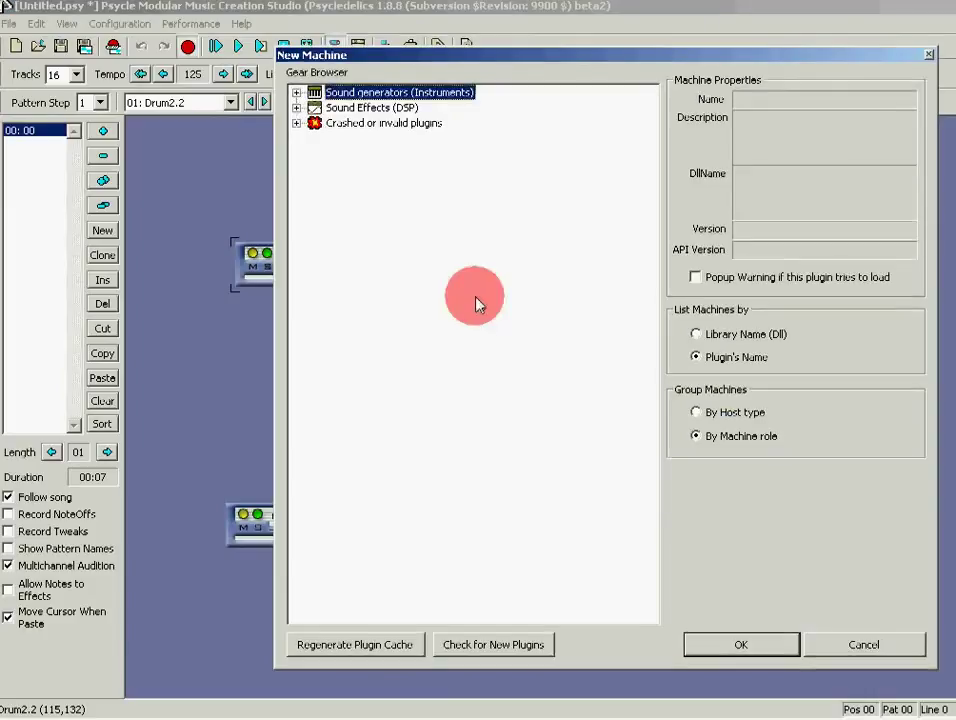
pyautogui.doubleClick(313, 107)
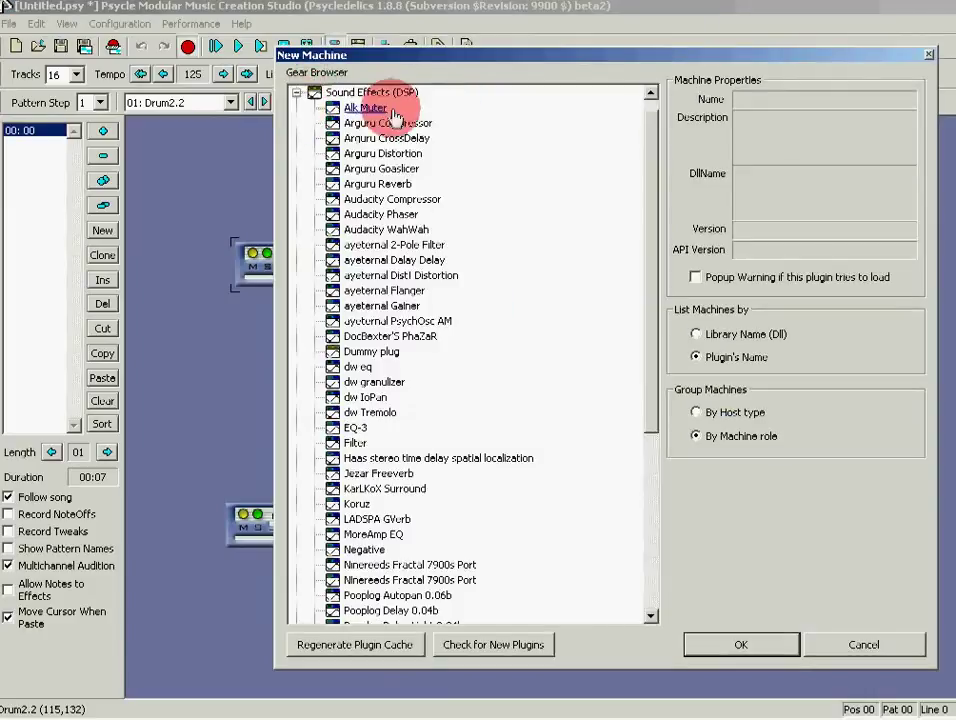
pyautogui.click(400, 185)
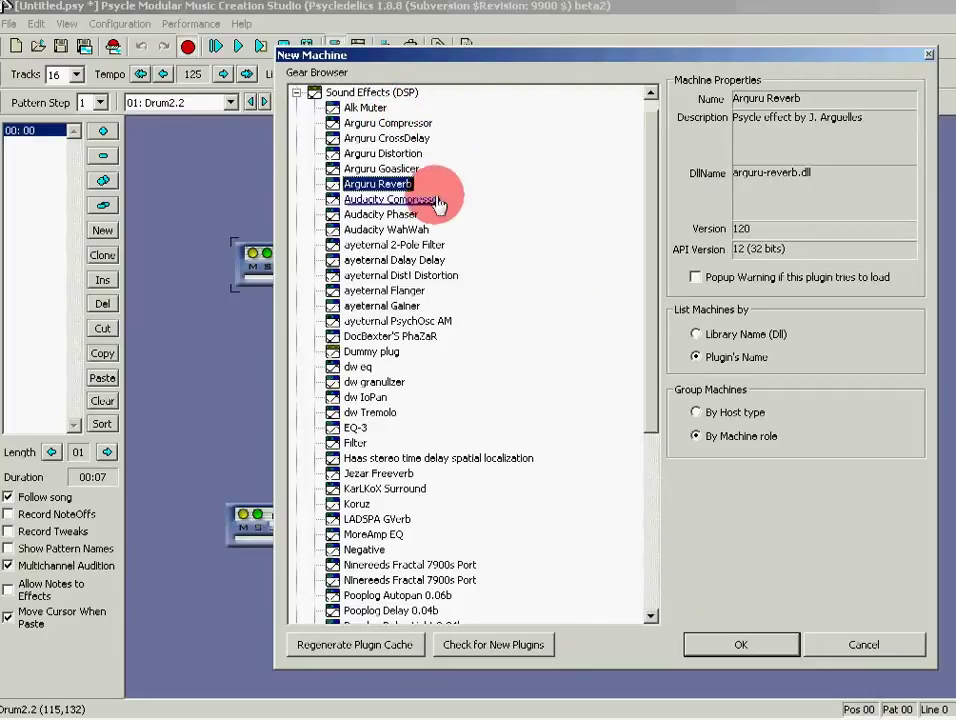
pyautogui.click(727, 646)
pyautogui.moveTo(367, 521); pyautogui.dragTo(577, 250)
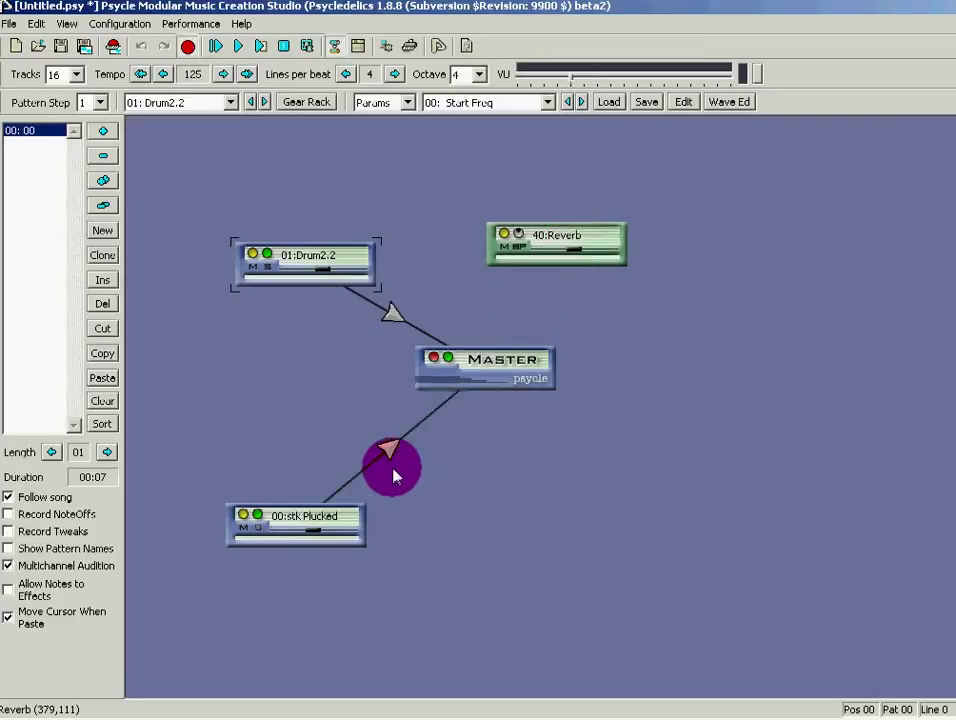
# Step: Reroute stk Plucked's wire into the Reverb and connect the Reverb's output to Master
pyautogui.click(333, 533)
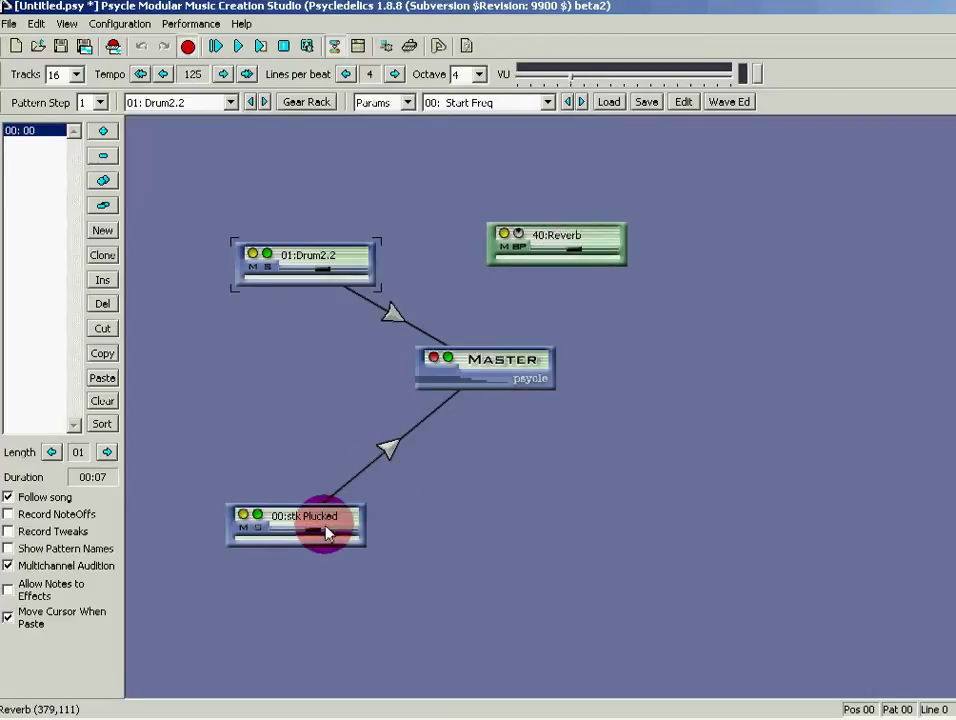
pyautogui.click(588, 237)
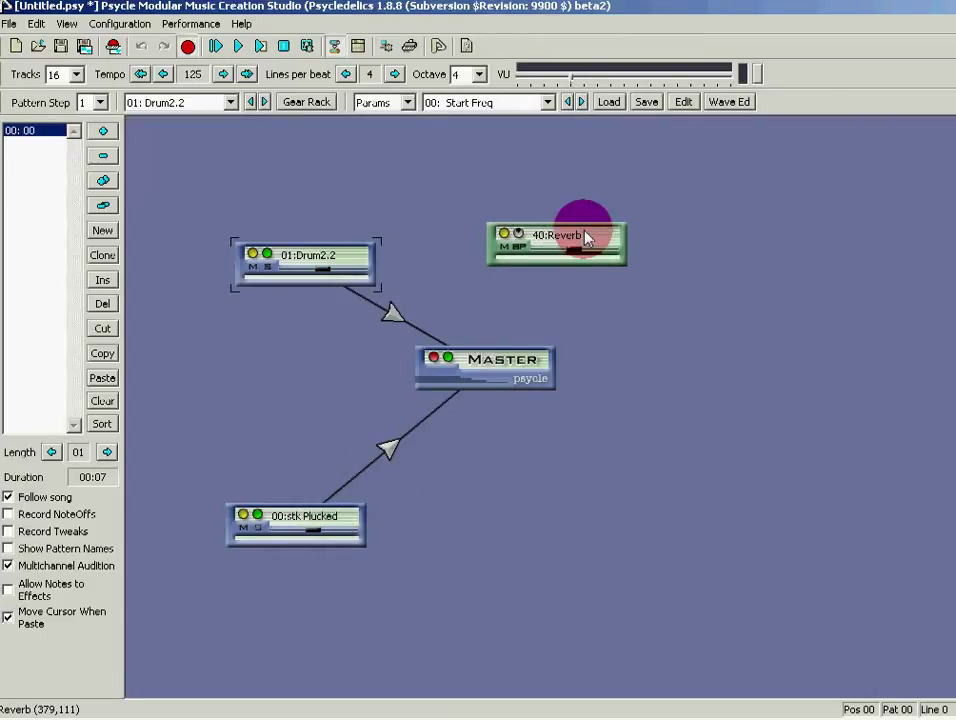
pyautogui.click(500, 377)
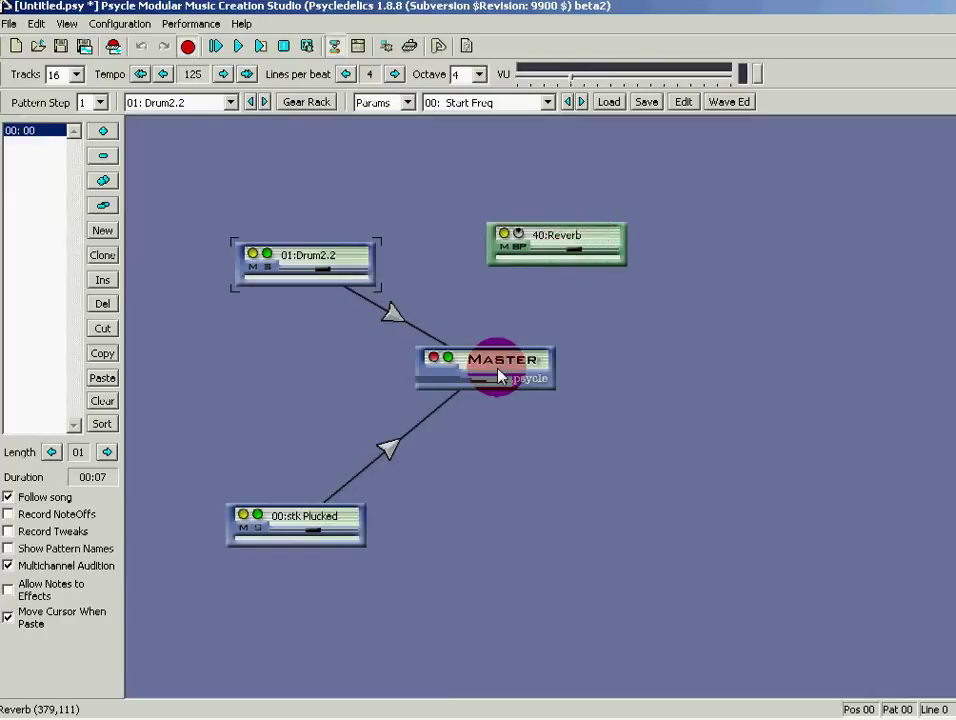
pyautogui.click(380, 447)
pyautogui.click(351, 503)
pyautogui.click(386, 452)
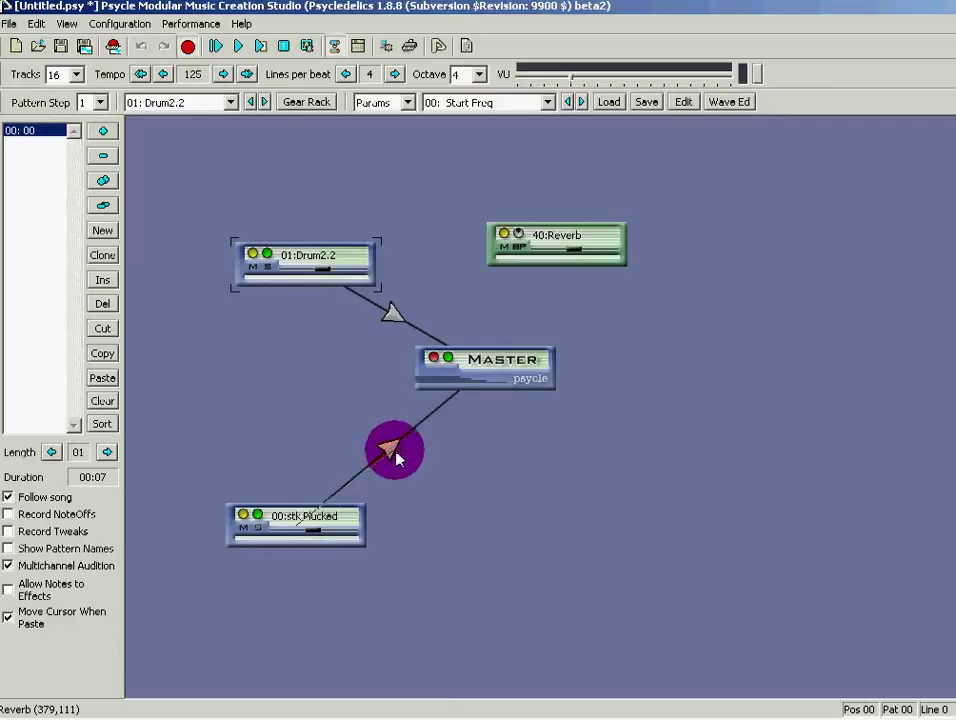
pyautogui.click(554, 395)
pyautogui.moveTo(556, 397); pyautogui.dragTo(612, 535)
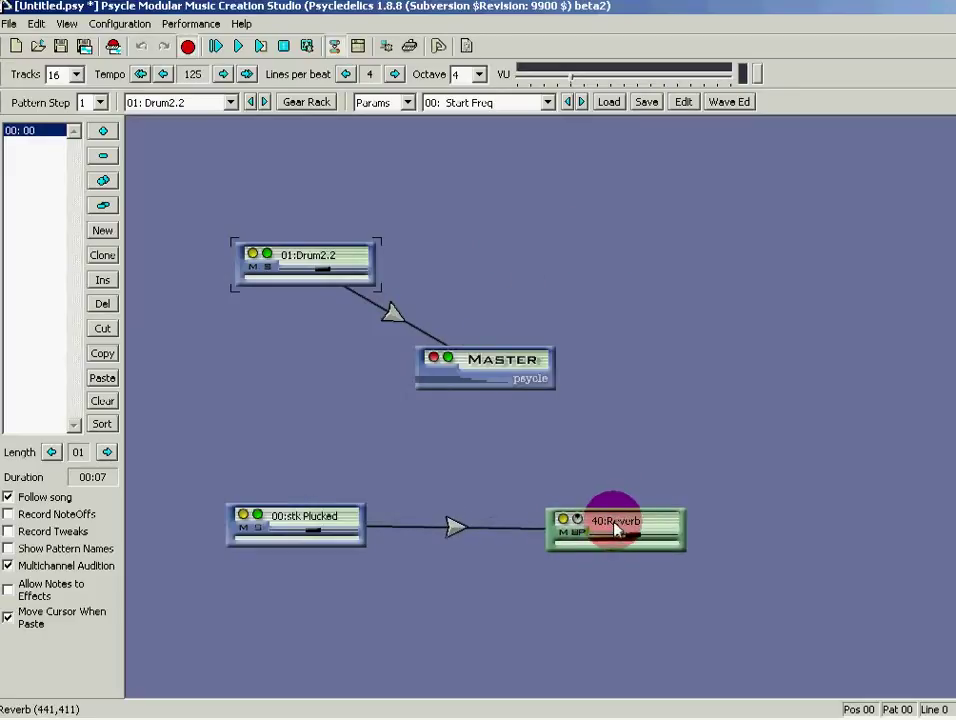
pyautogui.moveTo(497, 390); pyautogui.dragTo(494, 385)
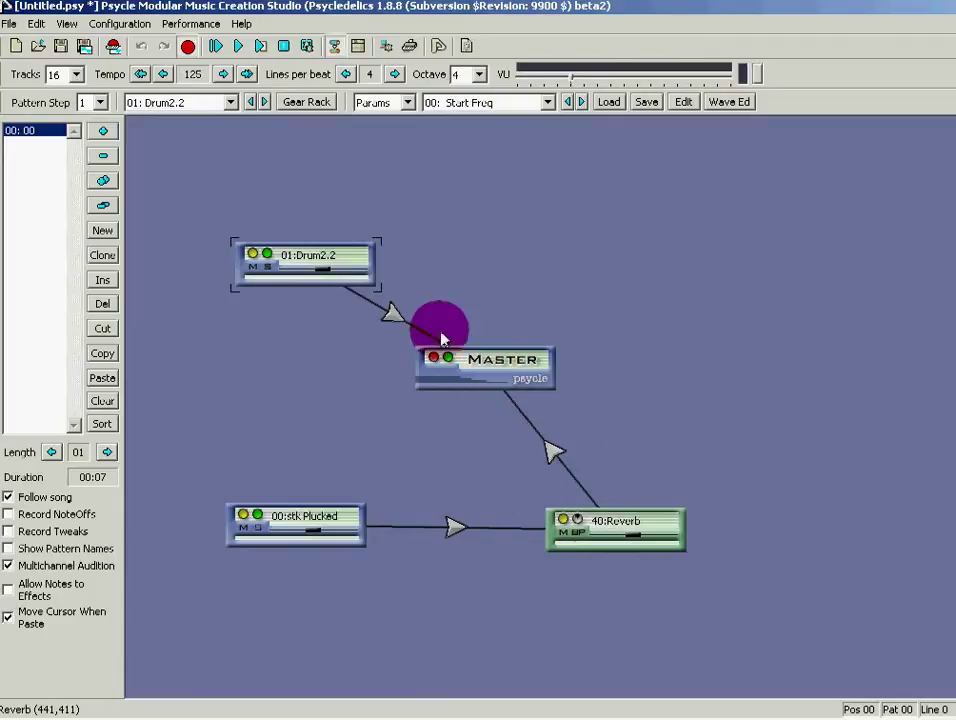
# Step: Audition stk Plucked through the reverb, then stop the playing sound
pyautogui.click(360, 522)
pyautogui.click(312, 532)
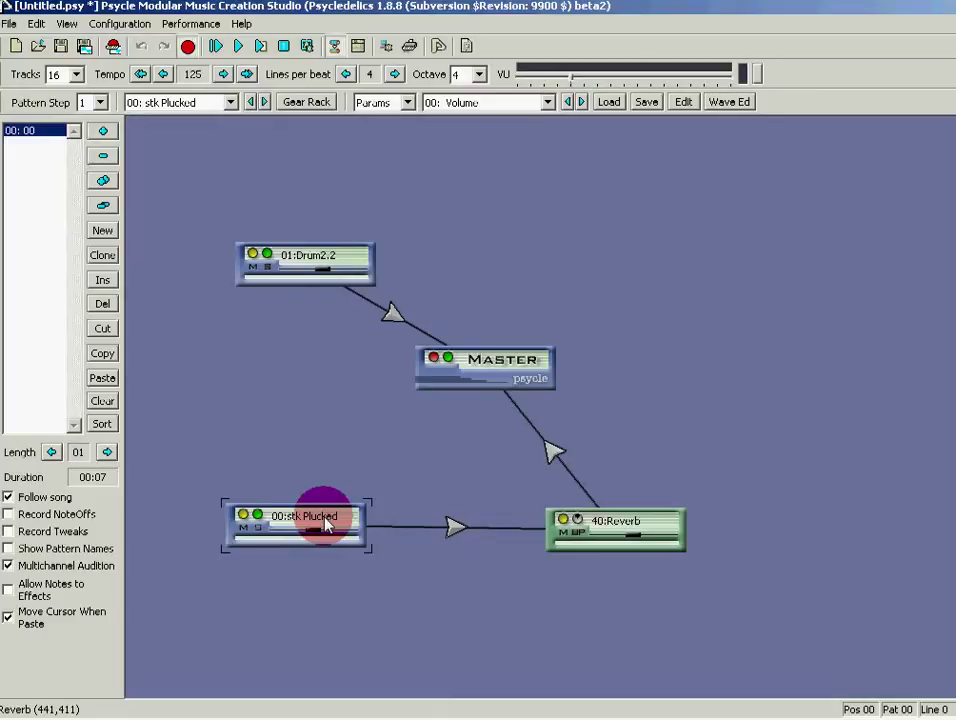
pyautogui.press('z')
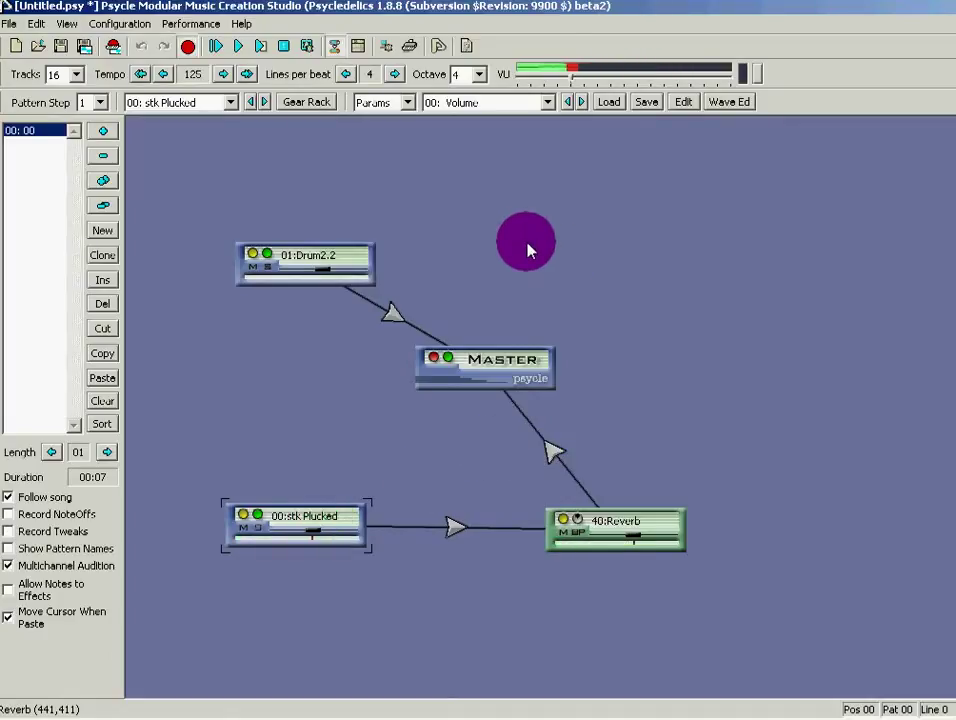
pyautogui.click(112, 47)
pyautogui.click(69, 26)
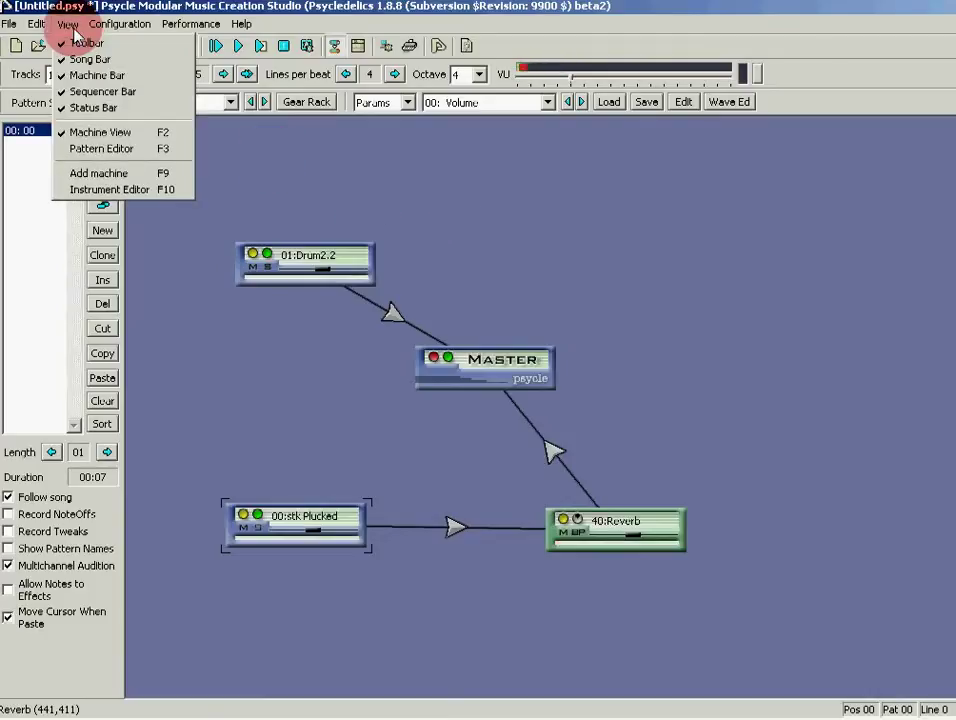
# Step: Show the pattern editor with 00: stk Plucked as the machine for note entry
pyautogui.click(148, 158)
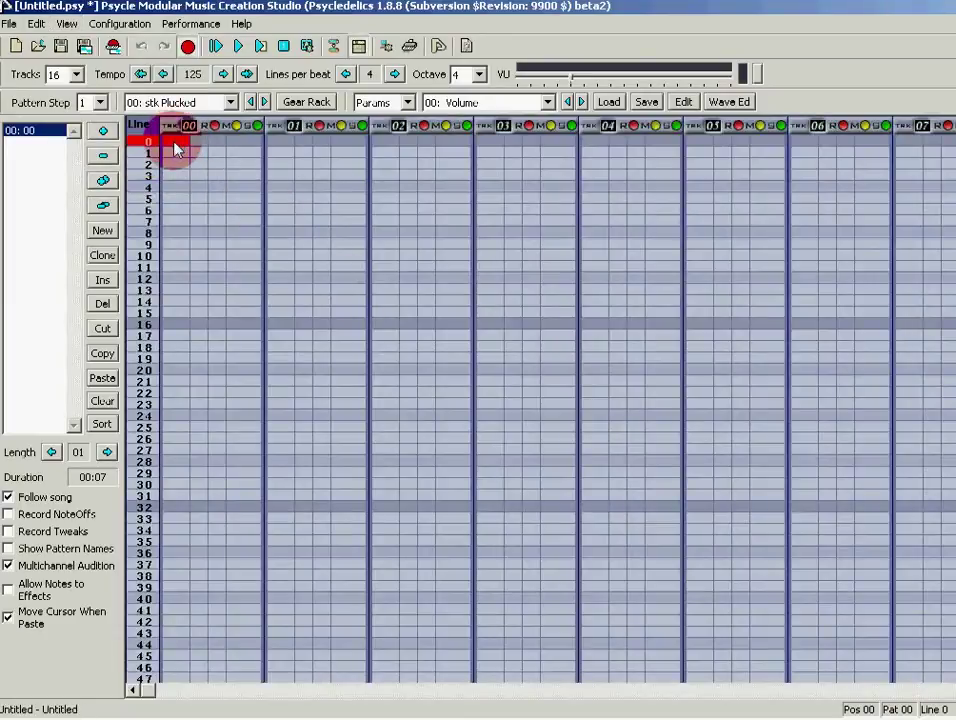
pyautogui.click(228, 103)
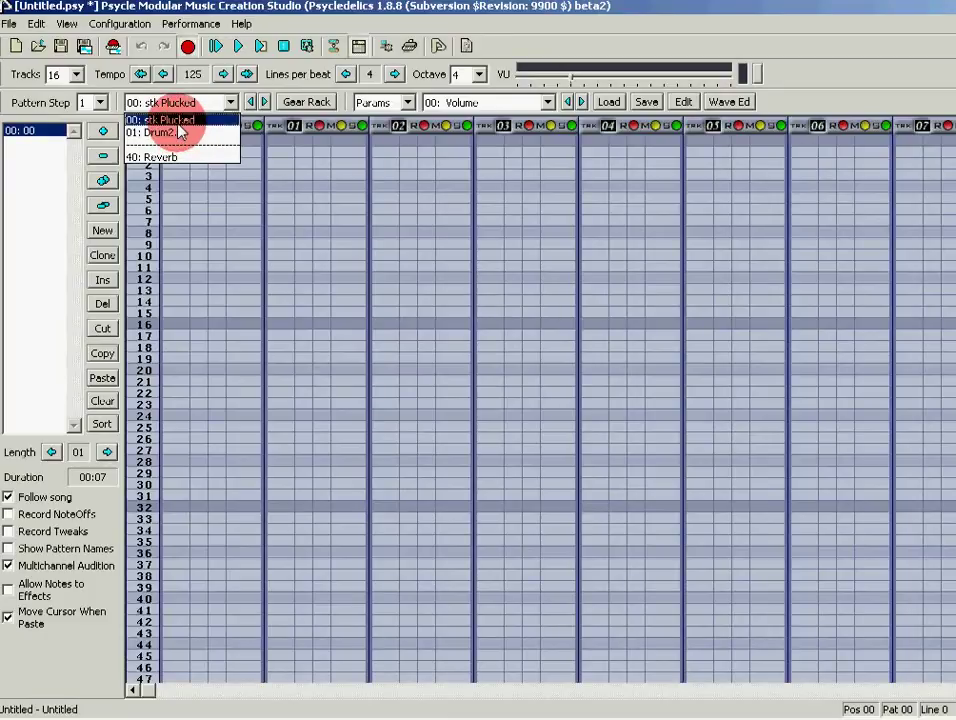
pyautogui.click(180, 122)
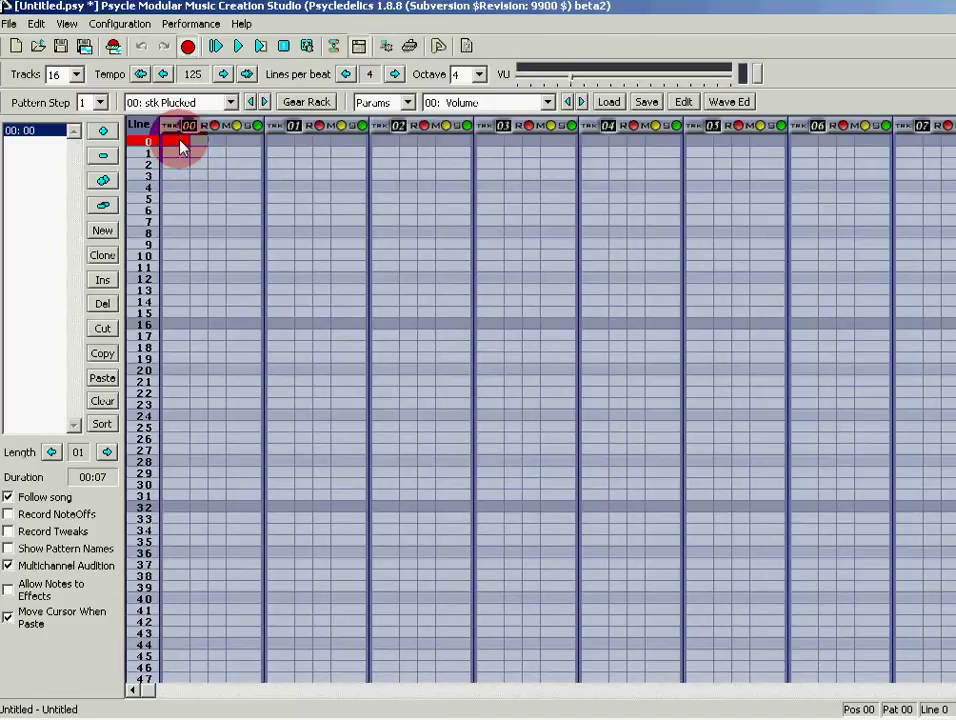
# Step: Enter the stk Plucked melody in track 00, starting A-5, G-5, F-5, E-6 and ending C-6 on line 62
pyautogui.press('y')
pyautogui.press('t')
pyautogui.press('r')
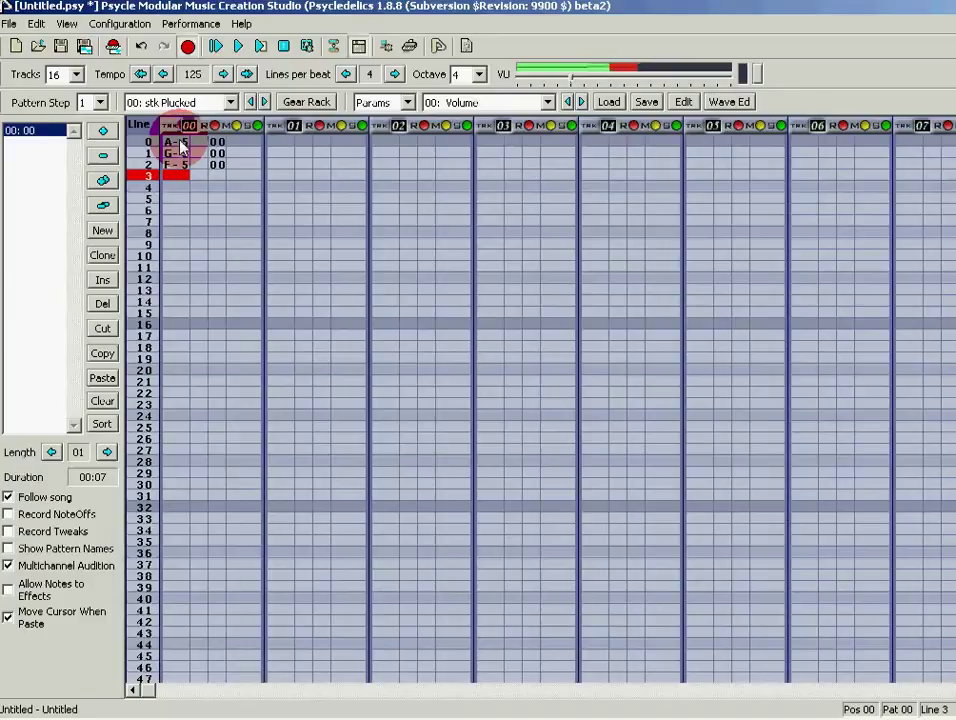
pyautogui.press('p')
pyautogui.press('o')
pyautogui.press('i')
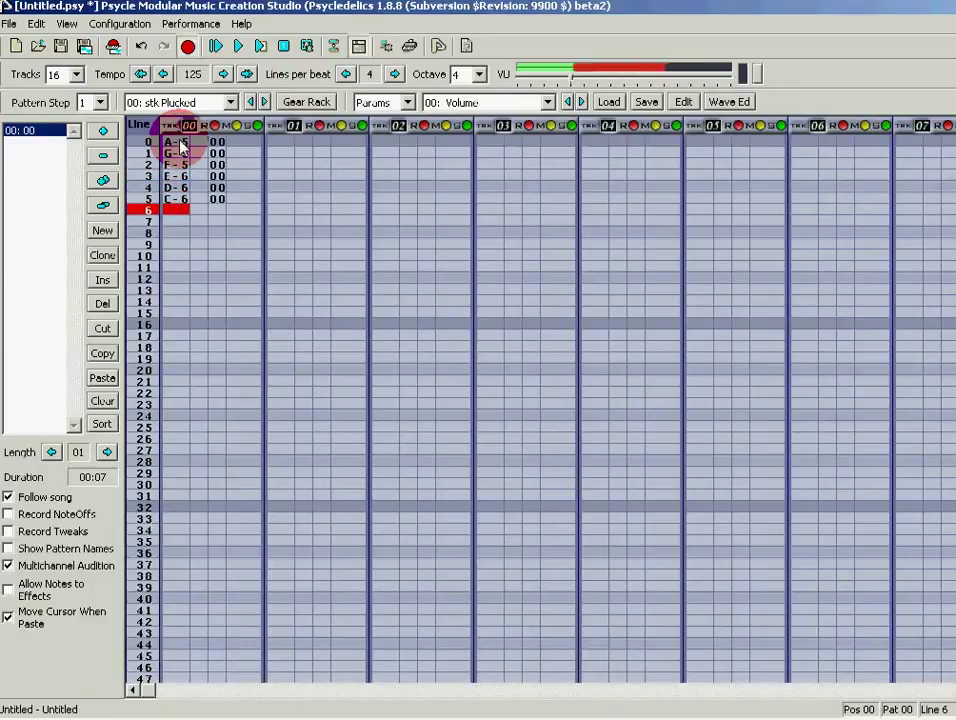
pyautogui.press('e')
pyautogui.press('e')
pyautogui.press('o')
pyautogui.press('i')
pyautogui.press('e')
pyautogui.press('e')
pyautogui.press('o')
pyautogui.press('w')
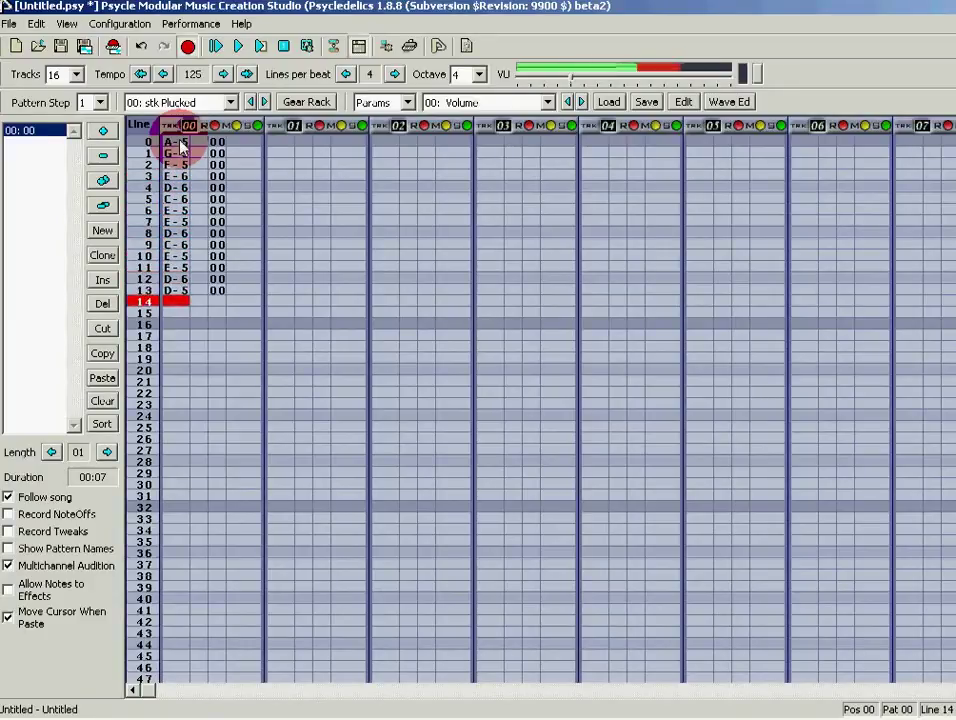
pyautogui.press('o')
pyautogui.press('w')
pyautogui.press('w')
pyautogui.press('o')
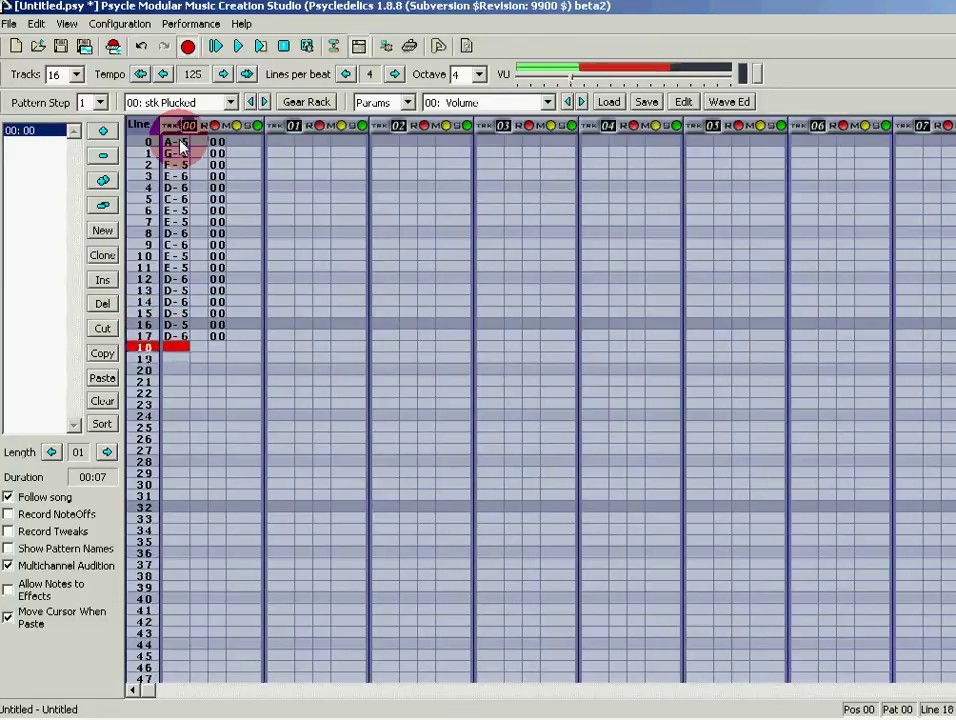
pyautogui.press('i')
pyautogui.press('o')
pyautogui.press('p')
pyautogui.press('w')
pyautogui.press('w')
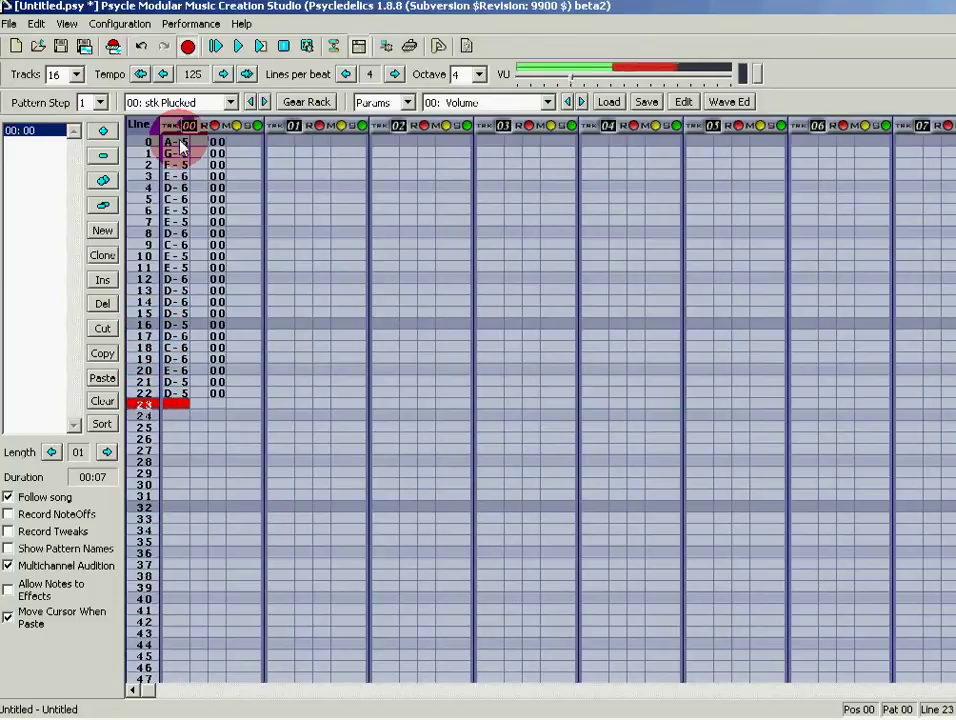
pyautogui.press('p')
pyautogui.press('o')
pyautogui.press('i')
pyautogui.press('i')
pyautogui.press('q')
pyautogui.press('q')
pyautogui.press('p')
pyautogui.press('o')
pyautogui.press('i')
pyautogui.press('i')
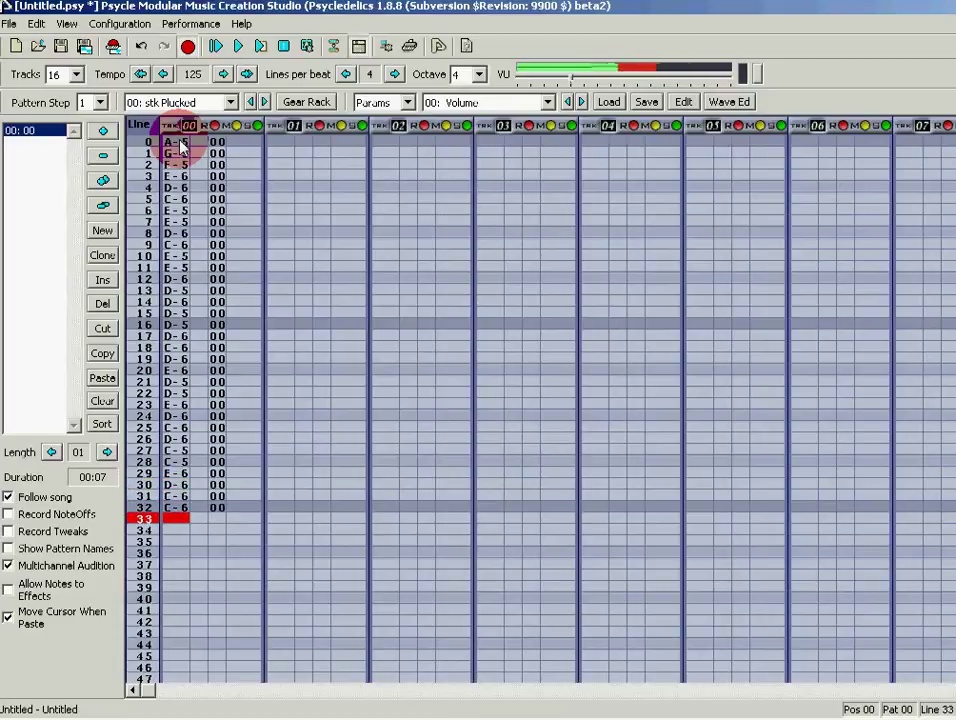
pyautogui.press('q')
pyautogui.press('q')
pyautogui.press('p')
pyautogui.press('o')
pyautogui.press('p')
pyautogui.press('p')
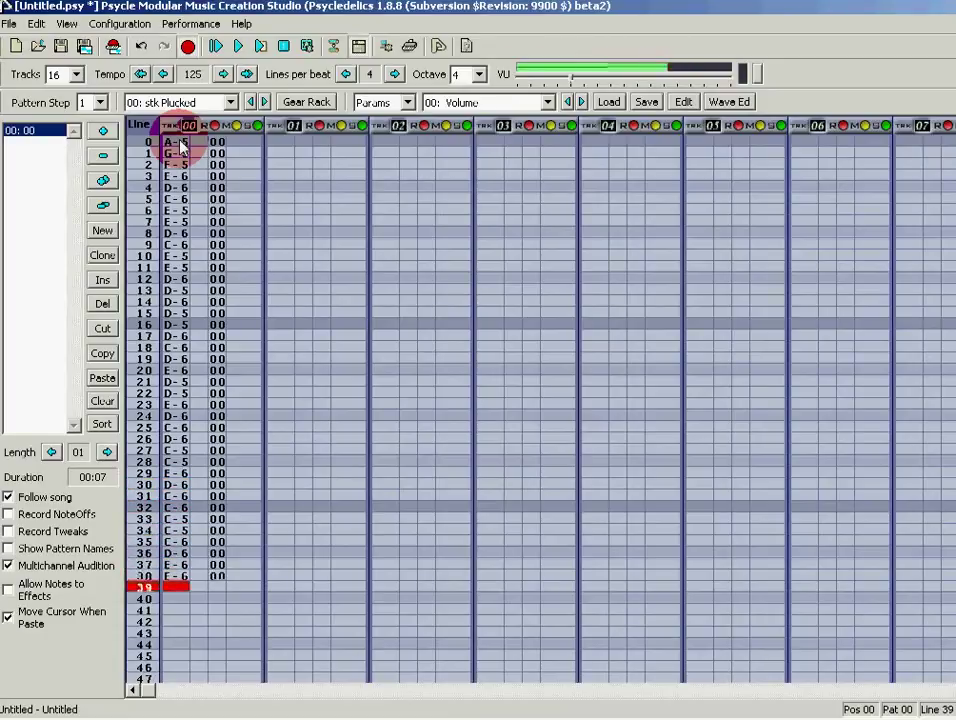
pyautogui.press('e')
pyautogui.press('e')
pyautogui.press('p')
pyautogui.press('o')
pyautogui.press('i')
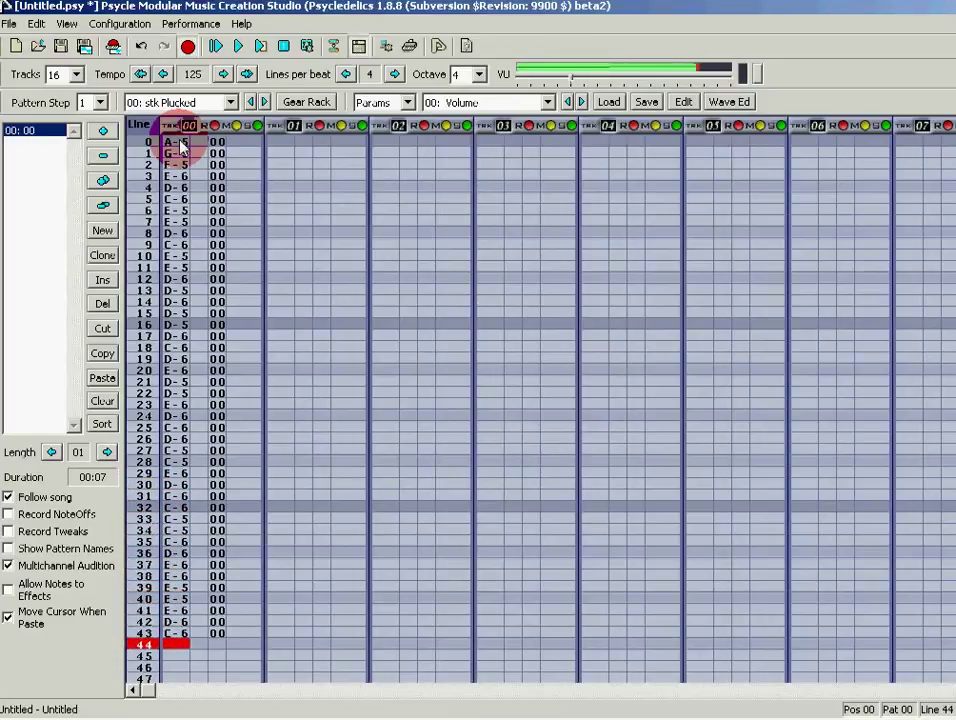
pyautogui.press('u')
pyautogui.press('e')
pyautogui.press('e')
pyautogui.press('u')
pyautogui.press('i')
pyautogui.press('o')
pyautogui.press('p')
pyautogui.press('o')
pyautogui.press('w')
pyautogui.press('i')
pyautogui.press('w')
pyautogui.press('q')
pyautogui.press('i')
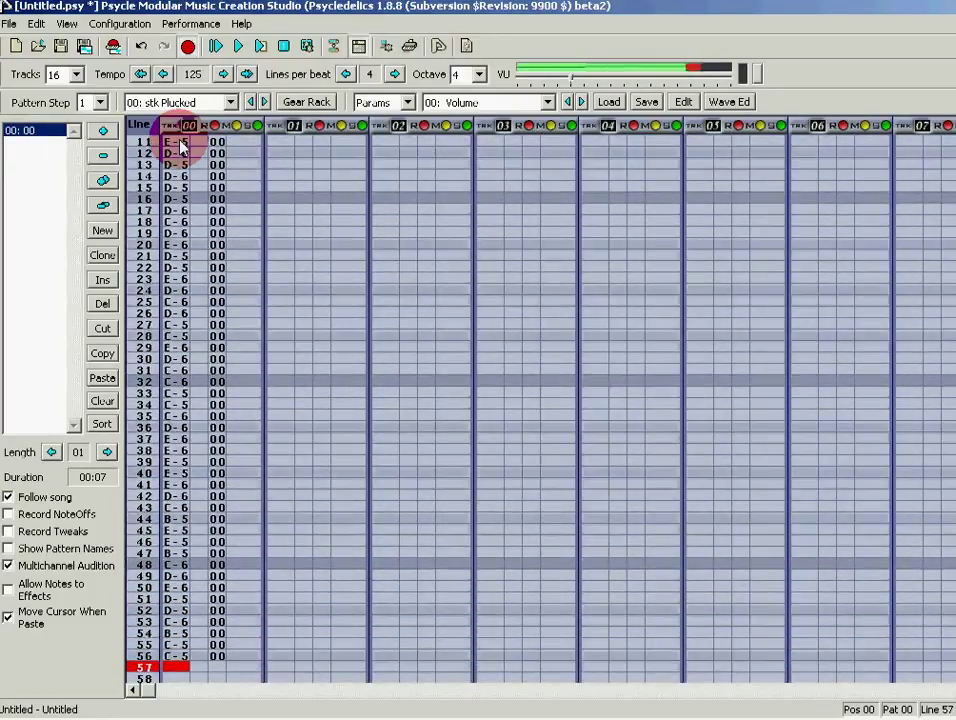
pyautogui.press('y')
pyautogui.press('u')
pyautogui.press('i')
pyautogui.press('w')
pyautogui.press('q')
pyautogui.press('i')
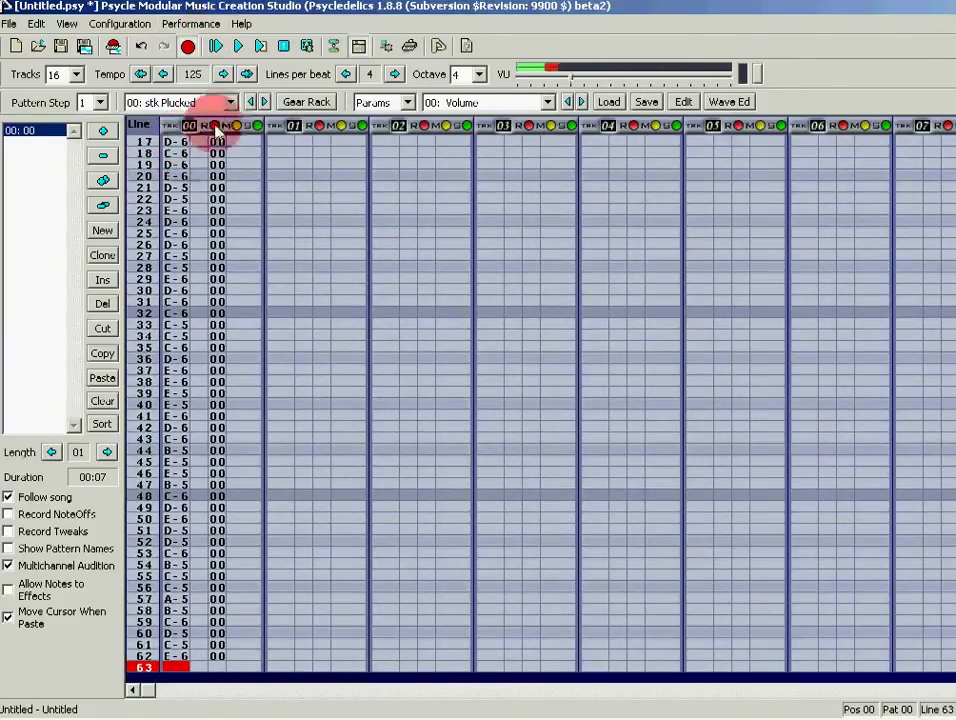
# Step: Select the first sequence pattern and put the edit cursor at line 0 of track 01
pyautogui.click(48, 163)
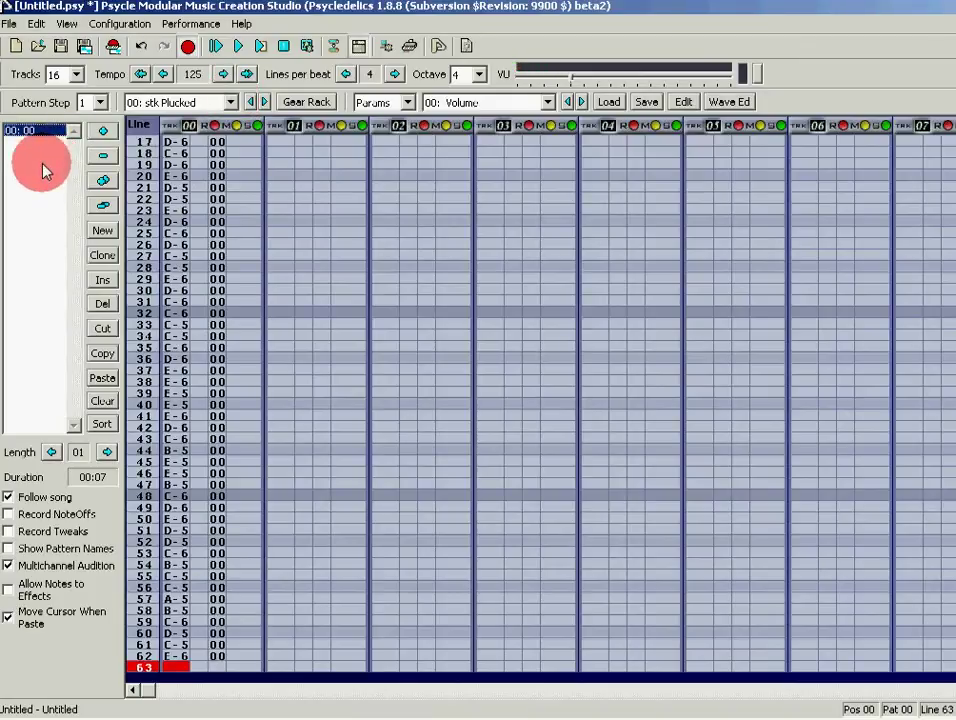
pyautogui.click(280, 148)
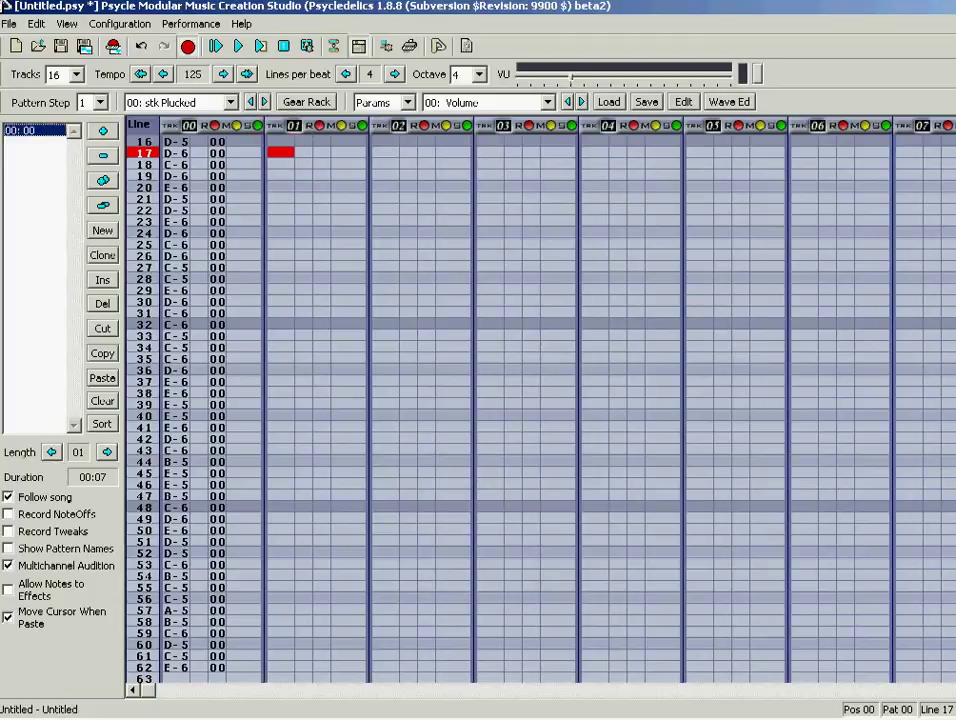
pyautogui.scroll(5, 540, 400)
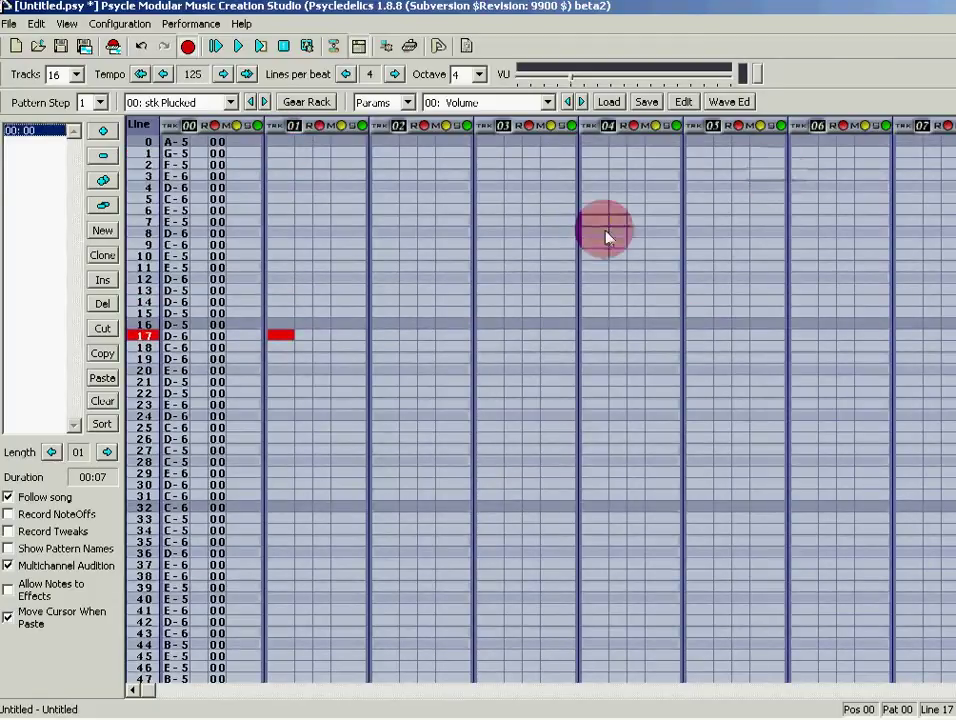
pyautogui.click(280, 141)
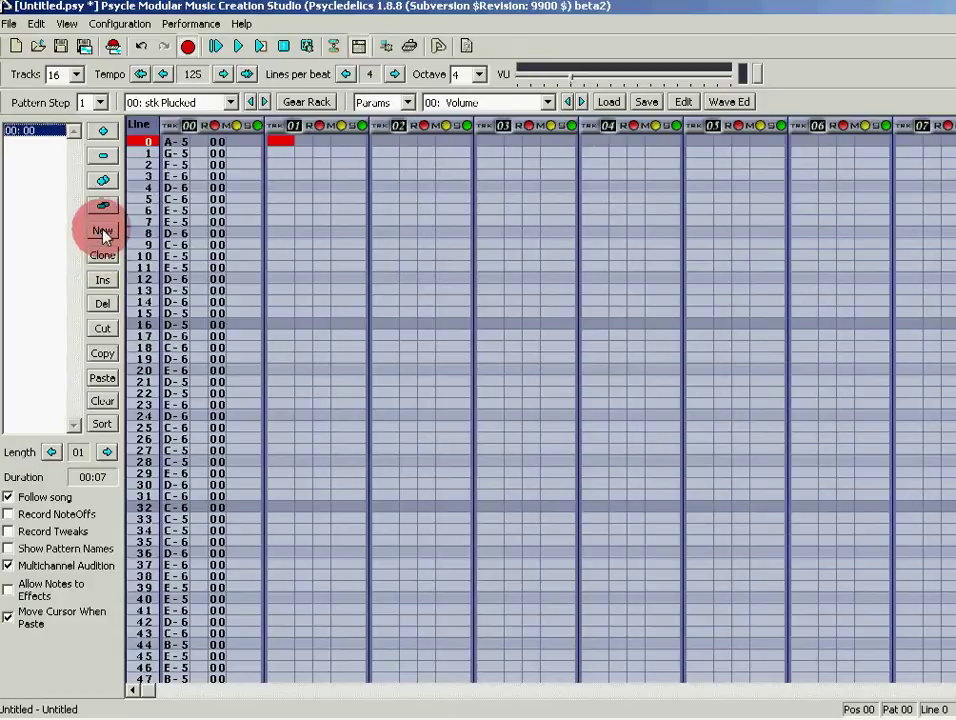
# Step: Add a new pattern 01 to the sequence with Drum2.2 chosen as the note machine
pyautogui.click(103, 232)
pyautogui.click(174, 147)
pyautogui.click(230, 102)
pyautogui.click(200, 134)
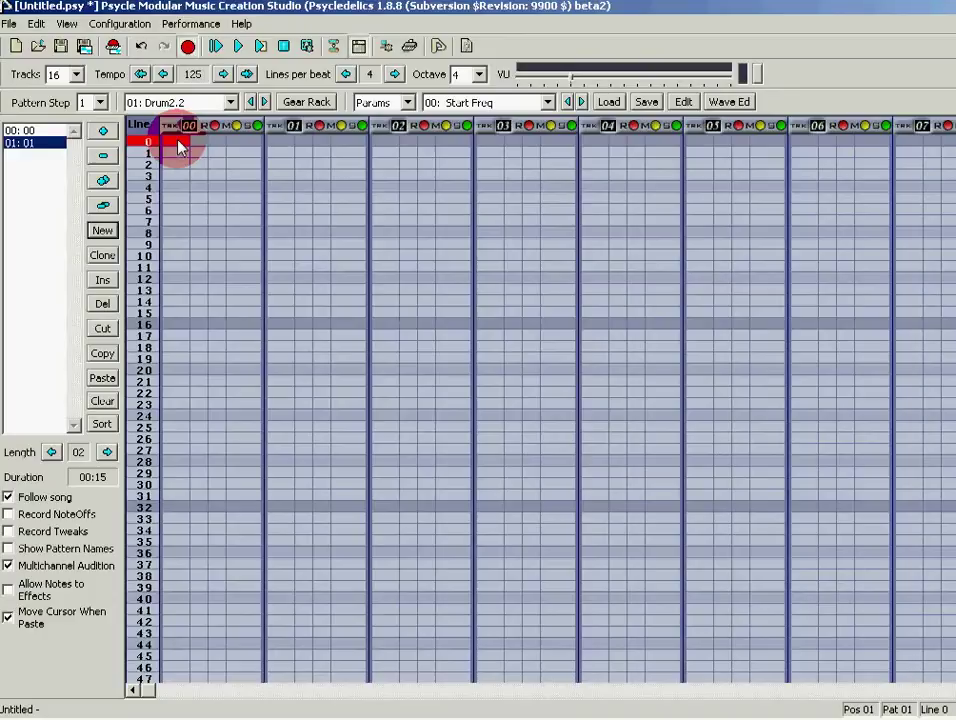
# Step: Enter Drum2.2 notes down track 00 on lines 0–62, starting A-5, A-5, E-5, D-5
pyautogui.press('u')
pyautogui.press('u')
pyautogui.press('u')
pyautogui.press('w')
pyautogui.press('w')
pyautogui.press('g')
pyautogui.press('g')
pyautogui.press('g')
pyautogui.press('h')
pyautogui.press('g')
pyautogui.press('g')
pyautogui.press('g')
pyautogui.press('g')
pyautogui.press('h')
pyautogui.press('w')
pyautogui.press('w')
pyautogui.press('h')
pyautogui.press('h')
pyautogui.press('j')
pyautogui.press('h')
pyautogui.press('g')
pyautogui.press('w')
pyautogui.press('e')
pyautogui.press('r')
pyautogui.press('w')
pyautogui.press('r')
pyautogui.press('w')
pyautogui.press('h')
pyautogui.press('e')
pyautogui.press('h')
pyautogui.press('e')
pyautogui.press('r')
pyautogui.press('w')
pyautogui.press('h')
pyautogui.press('w')
pyautogui.press('j')
pyautogui.press('w')
pyautogui.press('h')
pyautogui.press('e')
pyautogui.press('t')
pyautogui.press('w')
pyautogui.press('r')
pyautogui.press('e')
pyautogui.press('h')
pyautogui.press('j')
pyautogui.press('w')
pyautogui.press('h')
pyautogui.press('r')
pyautogui.press('r')
pyautogui.press('w')
pyautogui.press('j')
pyautogui.press('e')
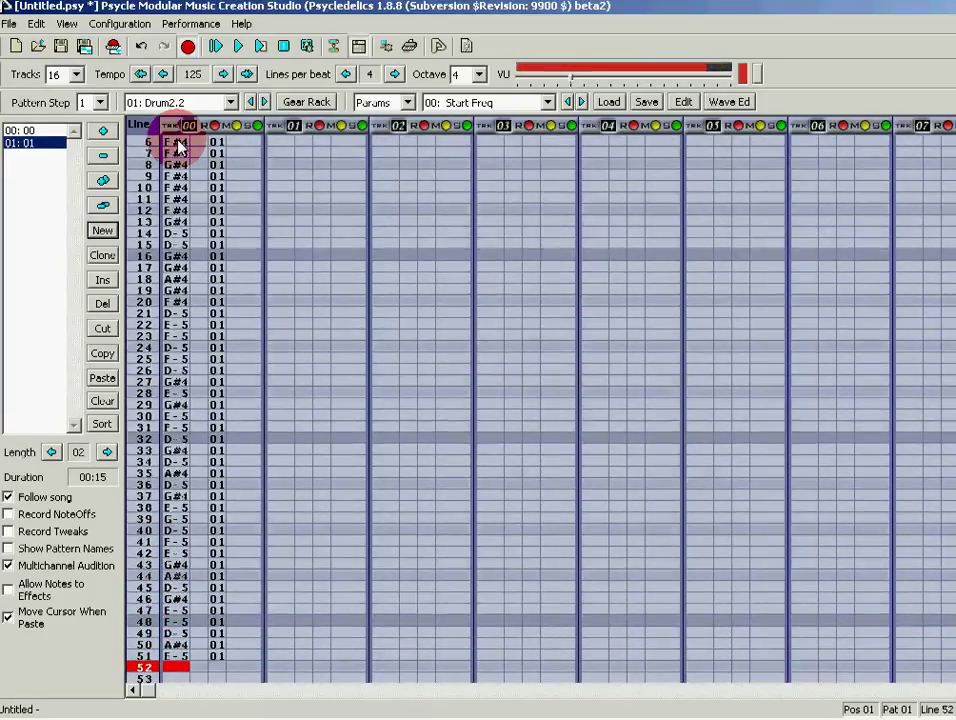
pyautogui.press('r')
pyautogui.press('w')
pyautogui.press('j')
pyautogui.press('e')
pyautogui.press('r')
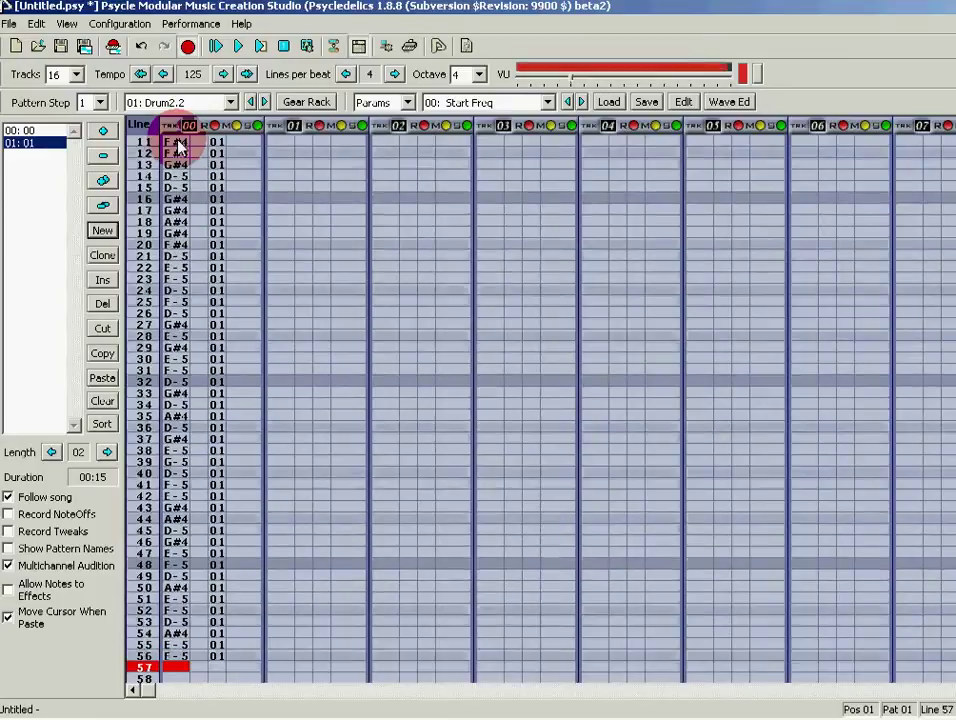
pyautogui.press('w')
pyautogui.press('j')
pyautogui.press('j')
pyautogui.press('j')
pyautogui.press('w')
pyautogui.press('w')
pyautogui.press('w')
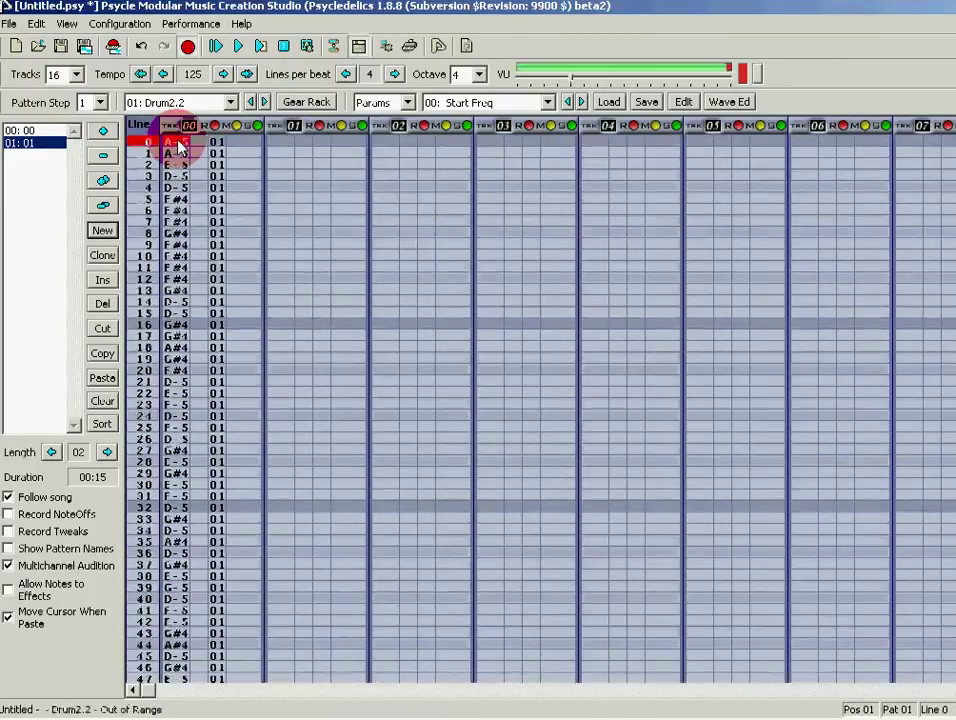
# Step: Play the song from the start, stop it, and bring pattern 01 back into the editor
pyautogui.click(239, 48)
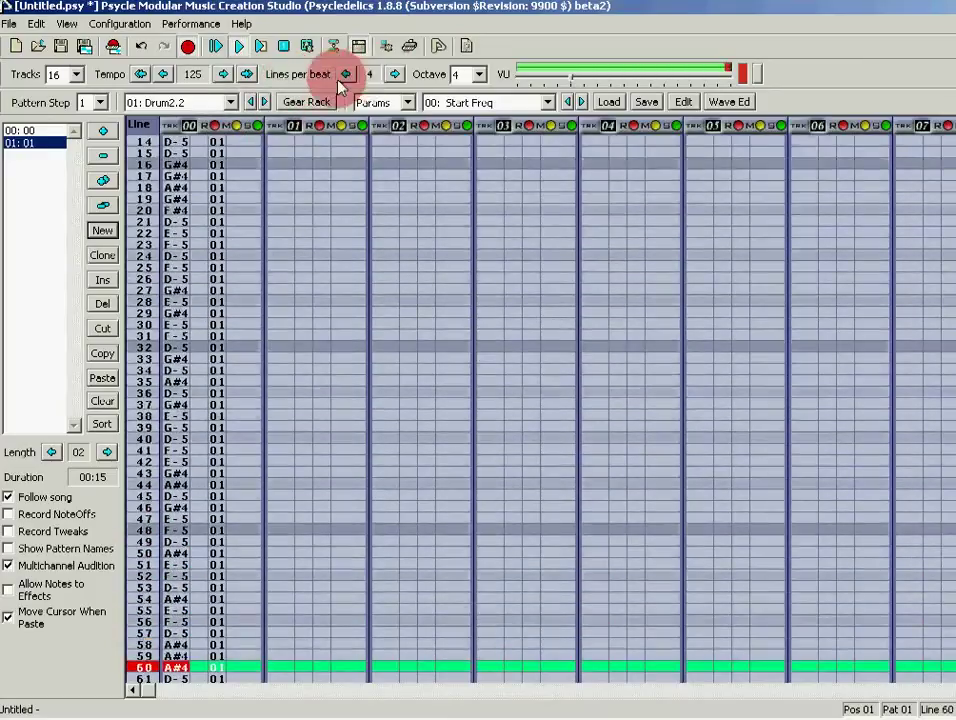
pyautogui.click(283, 46)
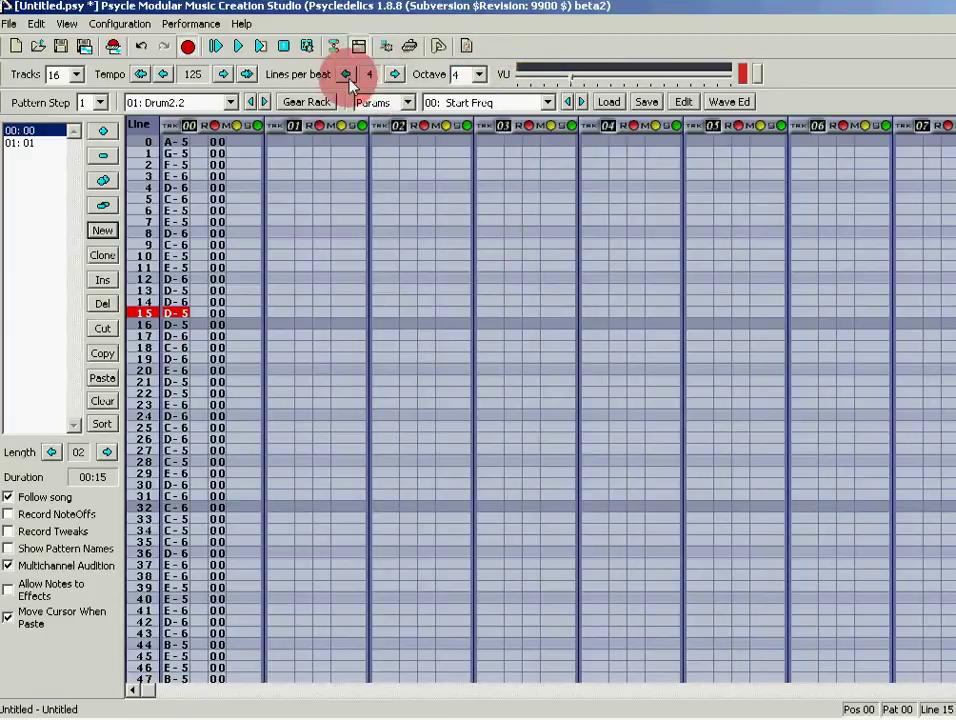
pyautogui.click(22, 143)
# Step: Add pattern 02 and select pattern 00's stk Plucked notes in track 00, lines 0–62
pyautogui.click(102, 230)
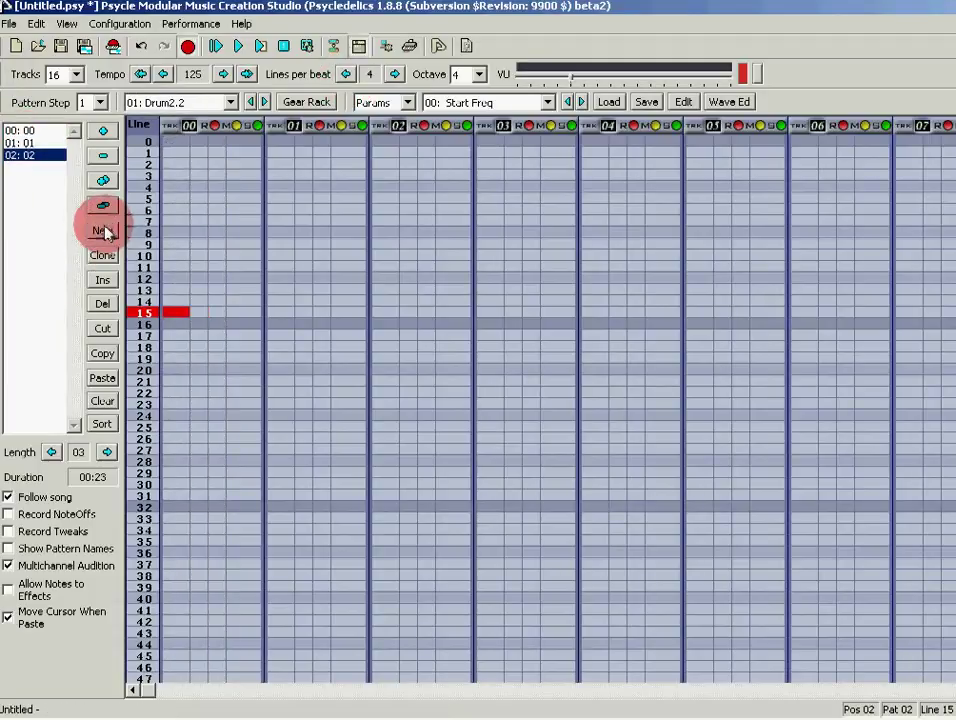
pyautogui.click(22, 130)
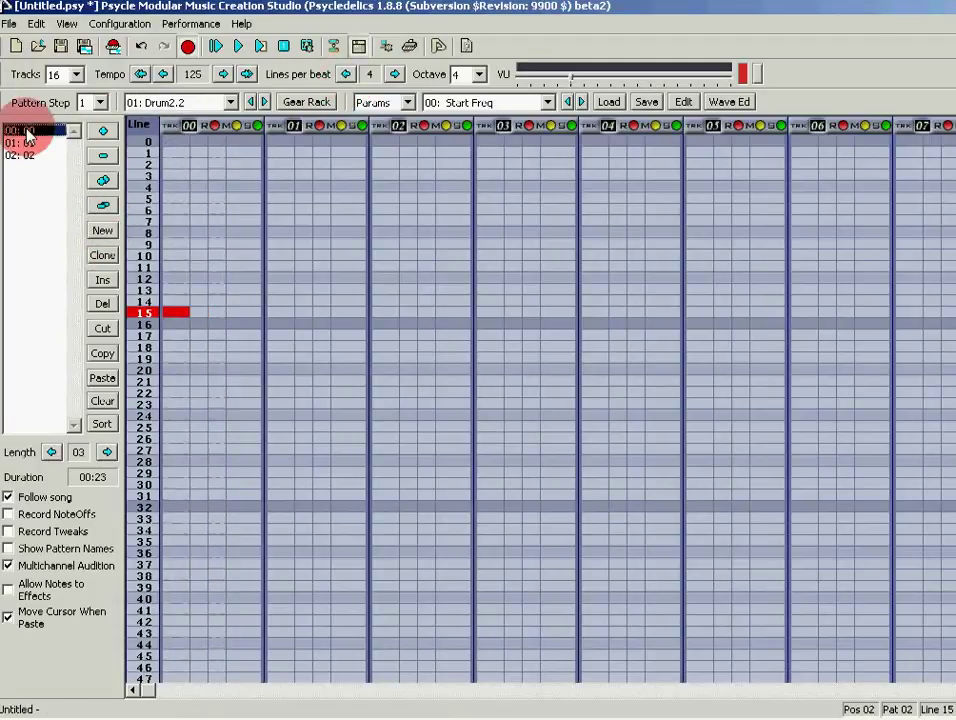
pyautogui.click(177, 143)
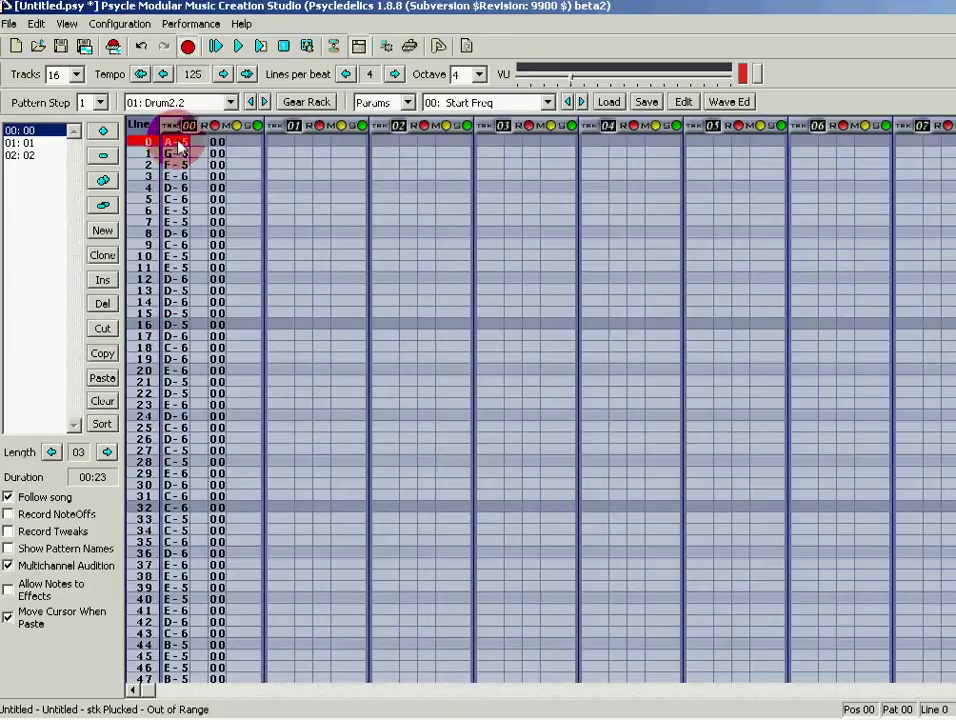
pyautogui.moveTo(177, 143); pyautogui.dragTo(196, 675)
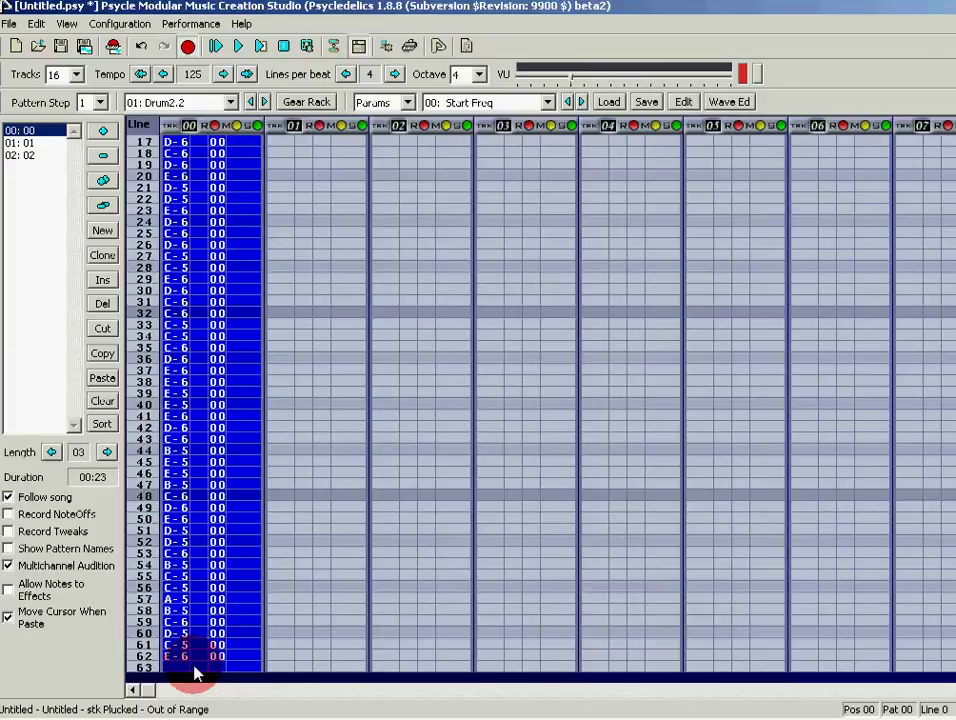
pyautogui.moveTo(196, 675); pyautogui.dragTo(210, 656)
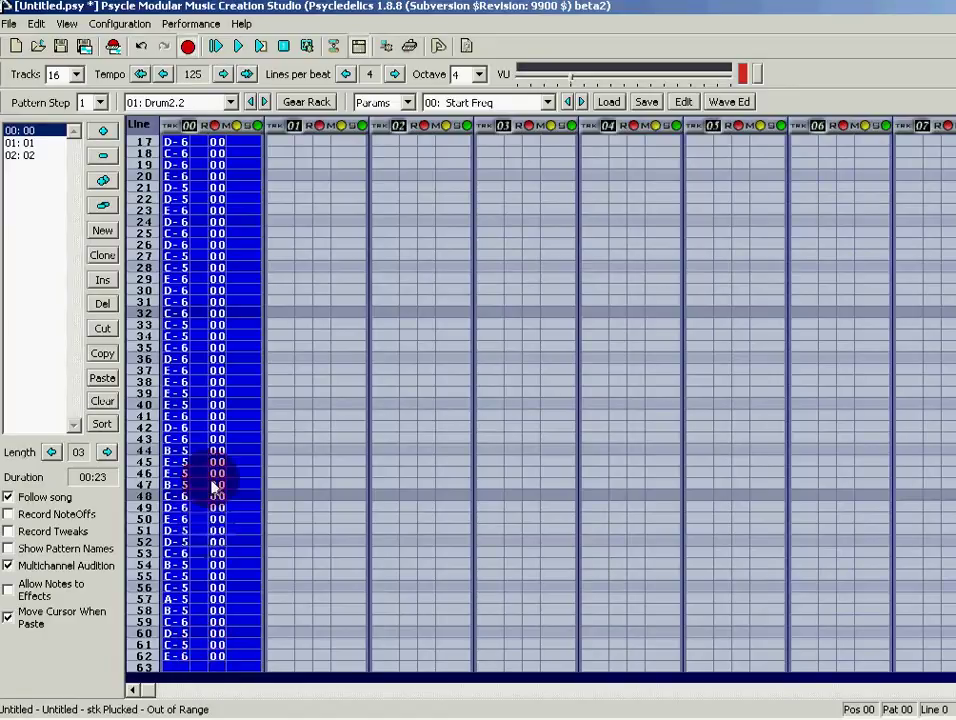
# Step: Paste the copied plucked notes at line 0 of pattern 02's track 00
pyautogui.click(22, 157)
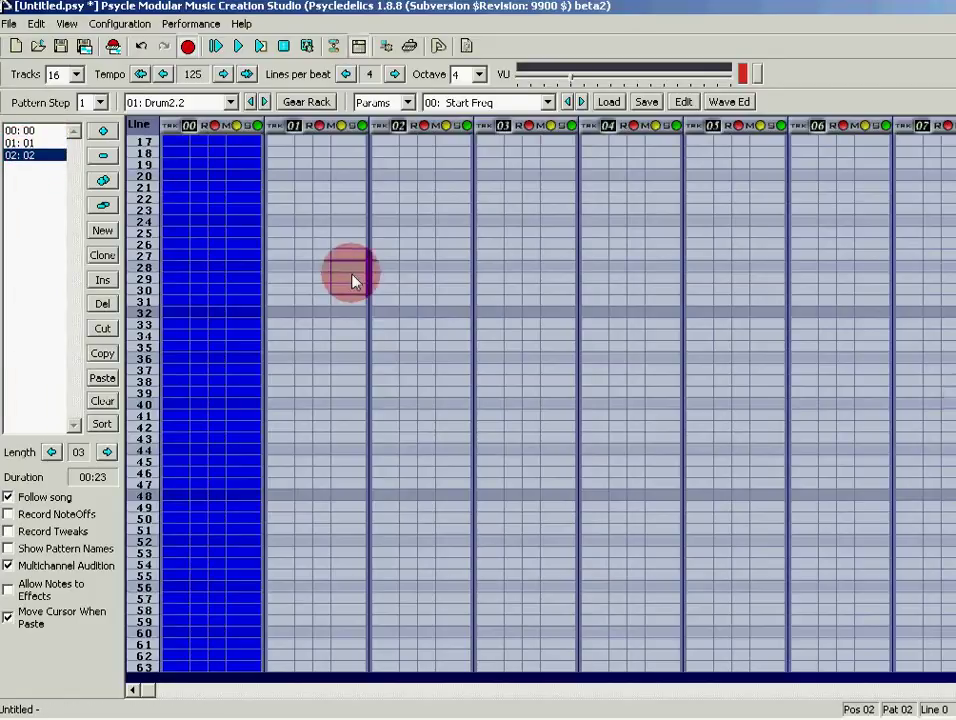
pyautogui.scroll(6, 540, 400)
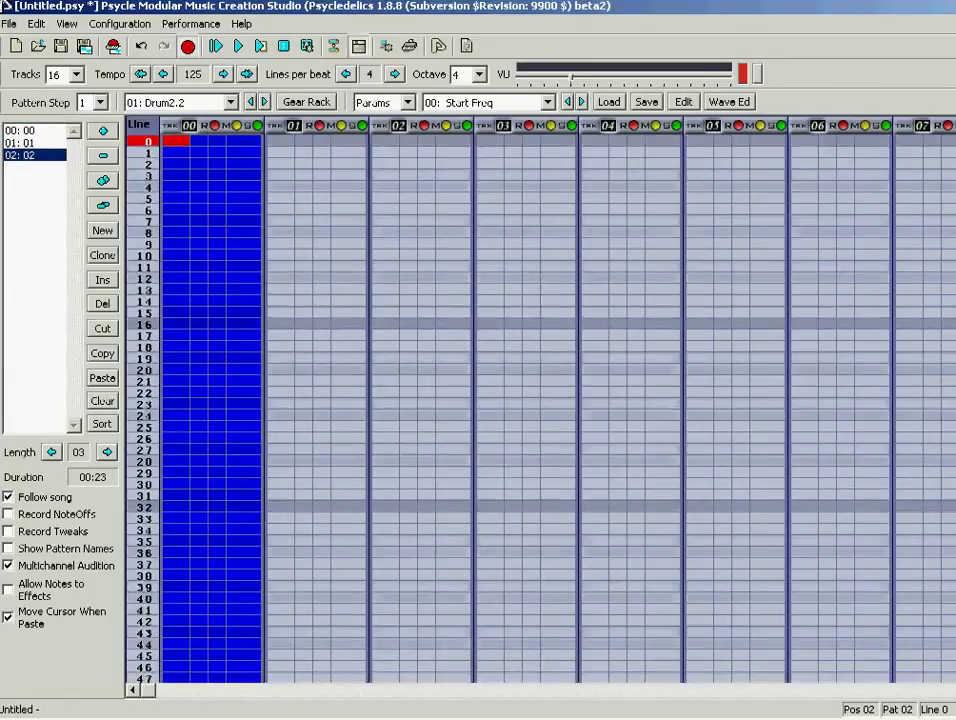
pyautogui.click(178, 142)
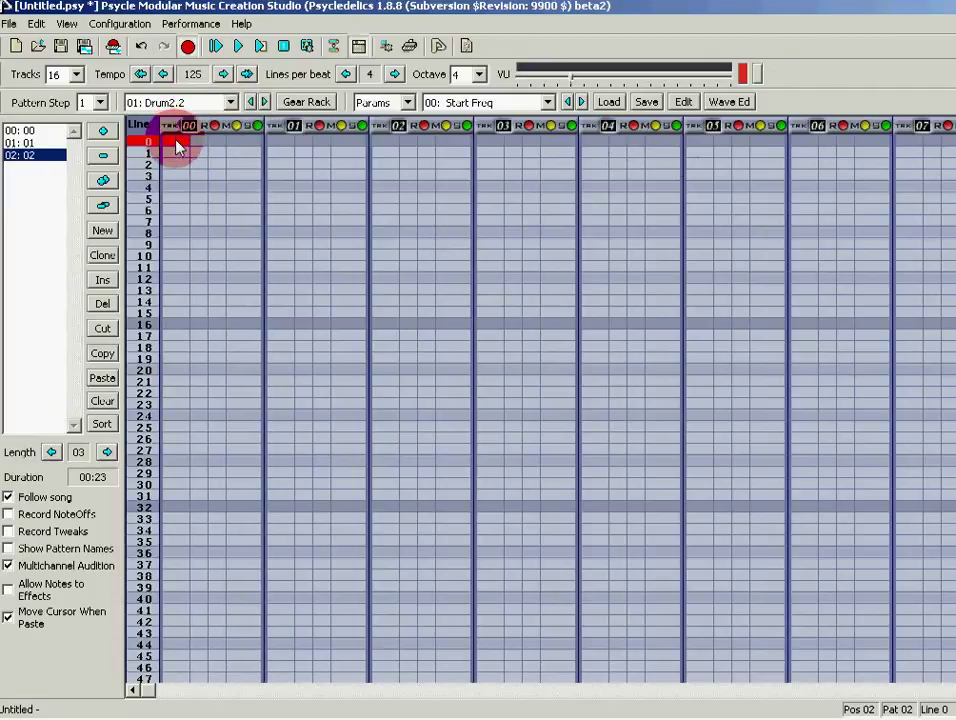
pyautogui.hotkey('ctrl', 'v')
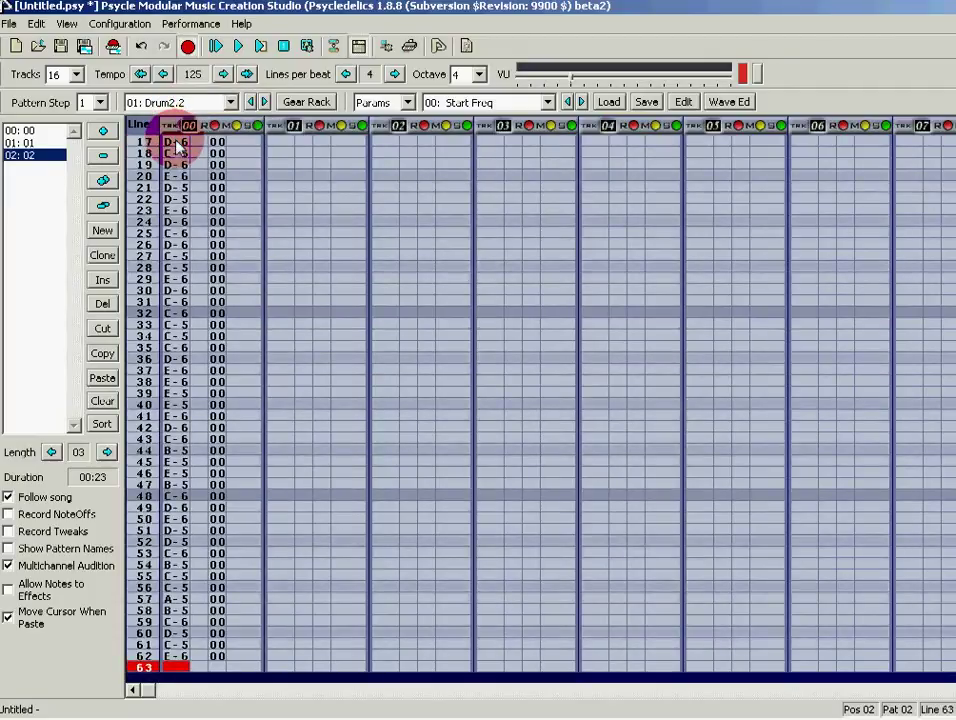
# Step: Select all of pattern 01's Drum2.2 notes in track 00
pyautogui.click(20, 143)
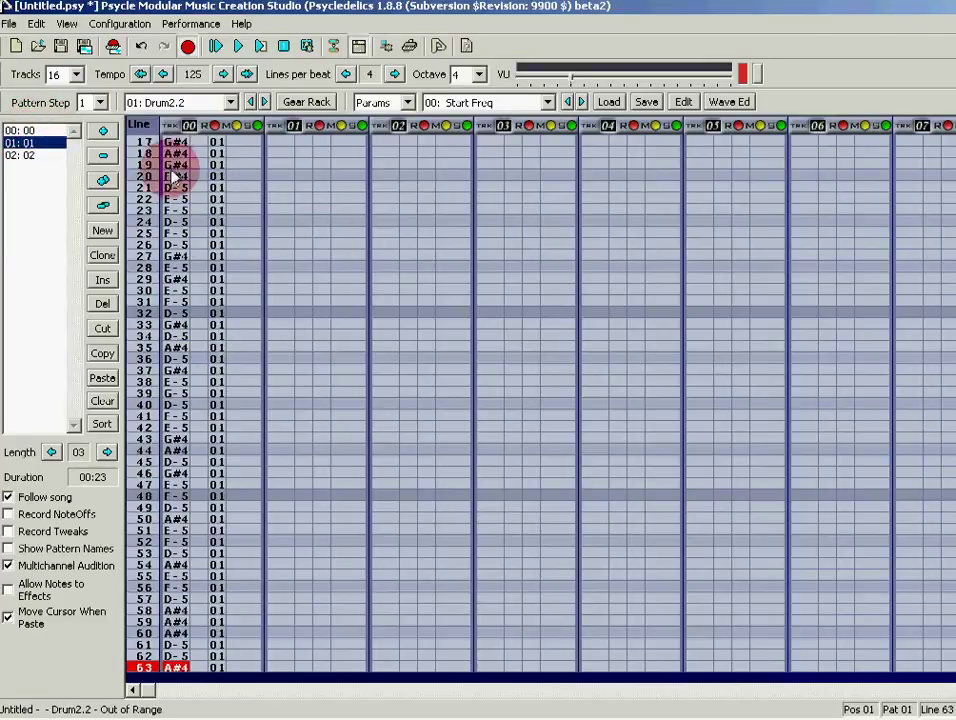
pyautogui.click(175, 147)
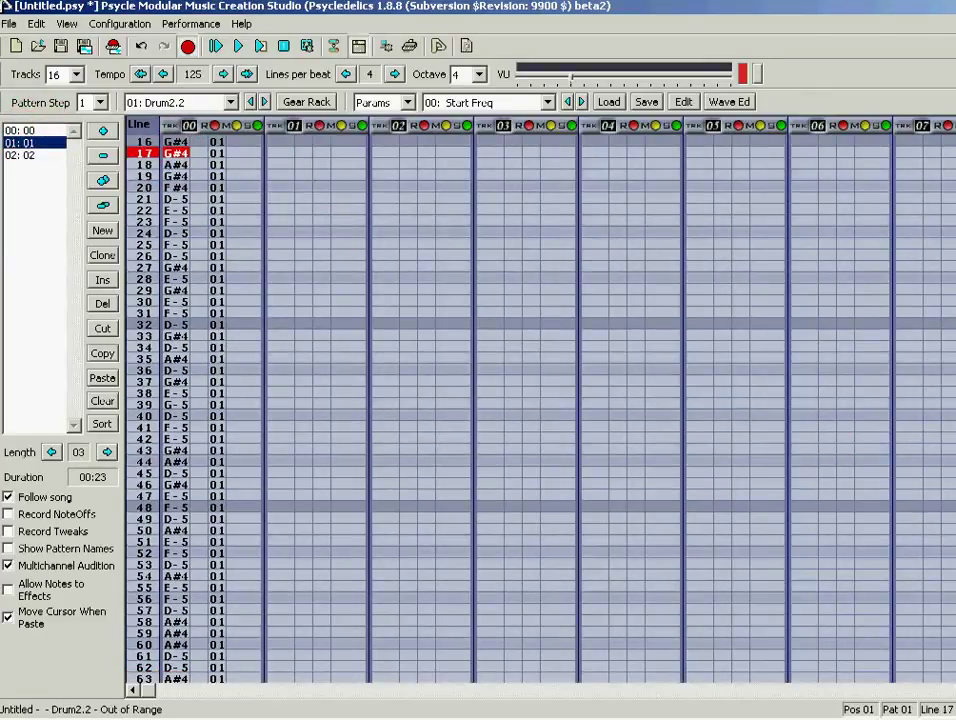
pyautogui.scroll(5, 540, 400)
pyautogui.moveTo(181, 143); pyautogui.dragTo(207, 699)
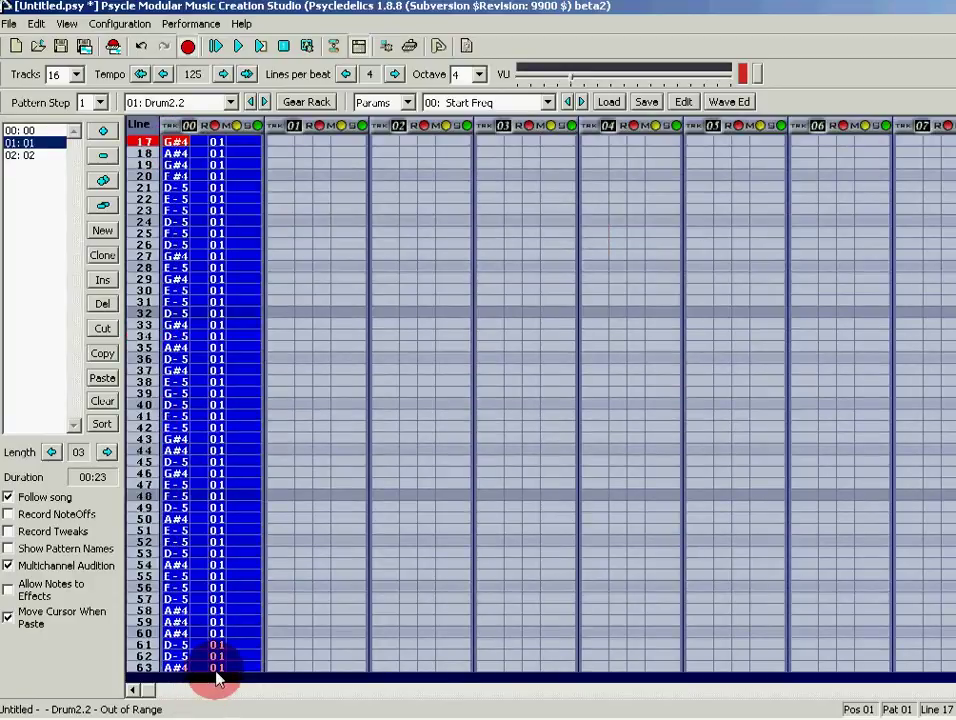
# Step: Paste the drum notes at line 0 of pattern 02's track 01
pyautogui.click(26, 155)
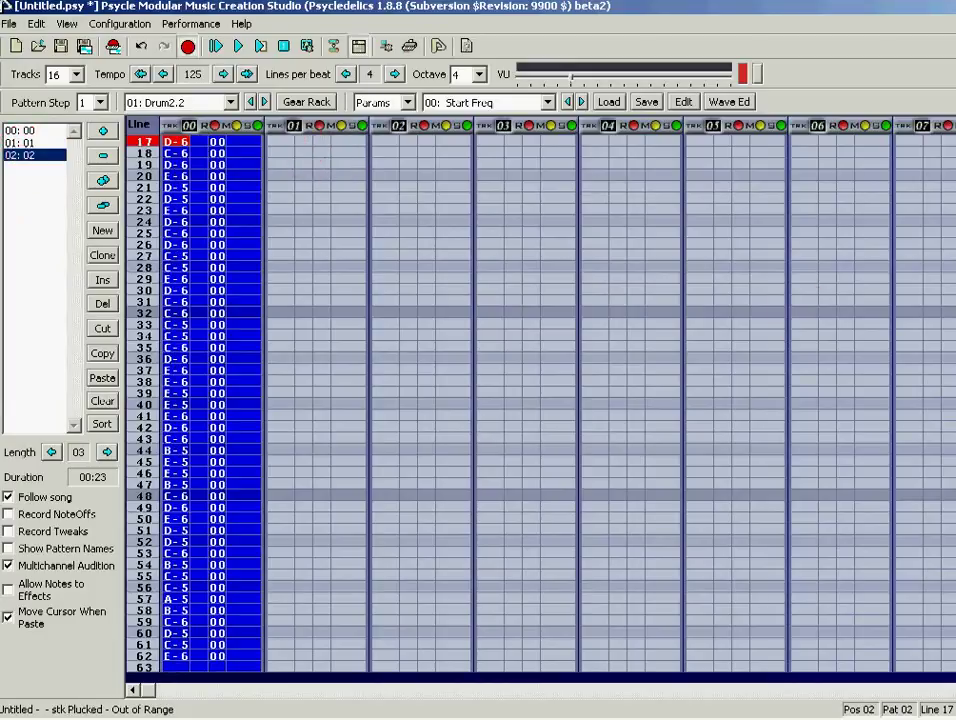
pyautogui.scroll(6, 320, 400)
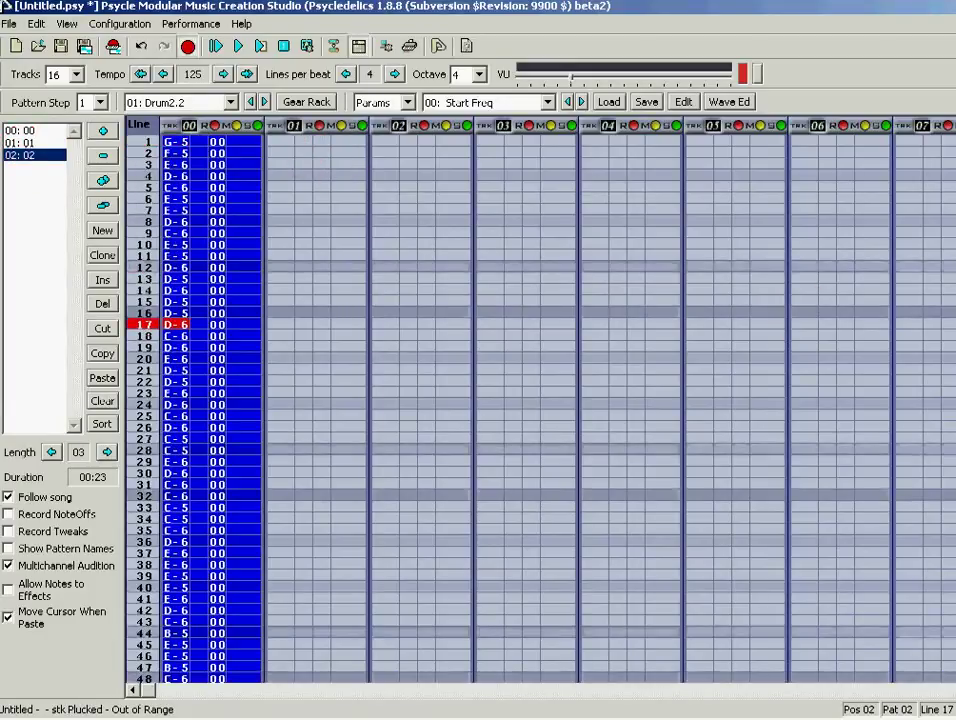
pyautogui.click(516, 155)
pyautogui.click(278, 142)
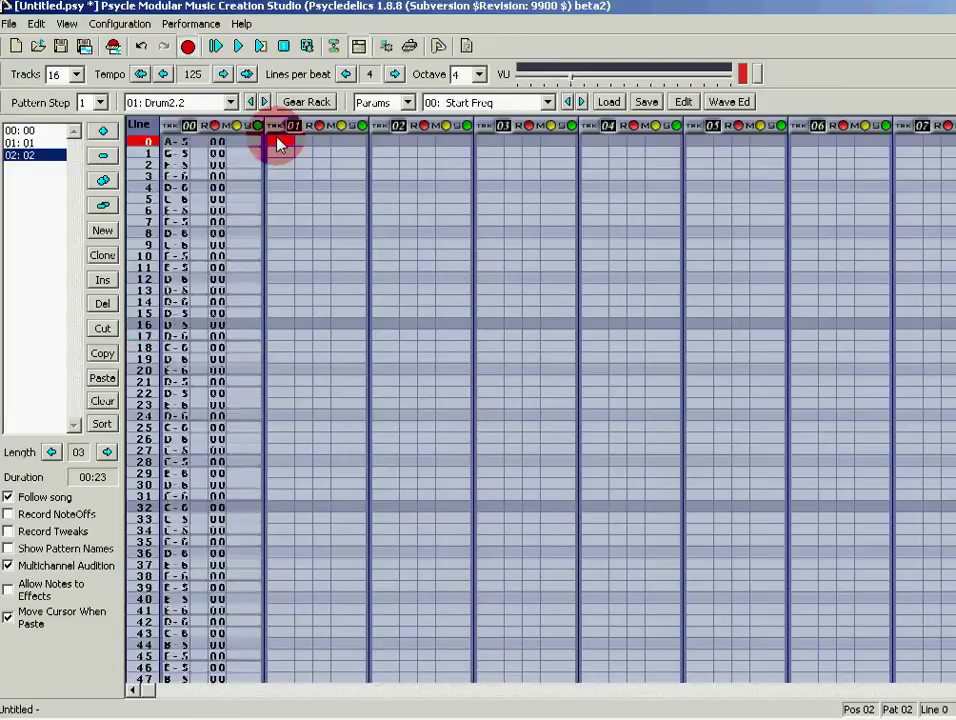
pyautogui.hotkey('ctrl', 'v')
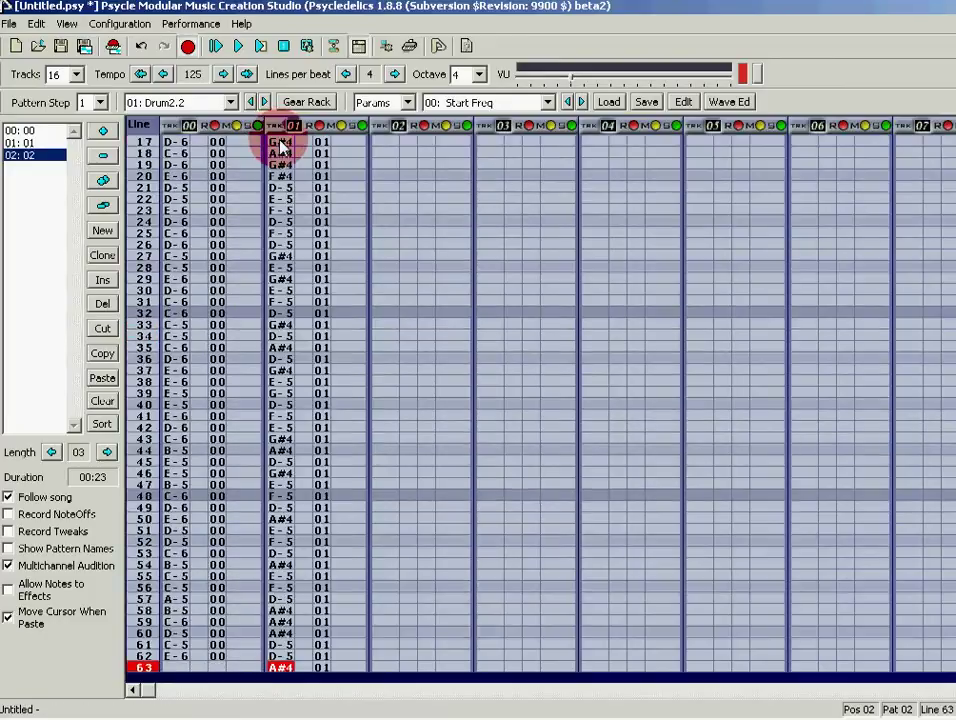
pyautogui.click(30, 156)
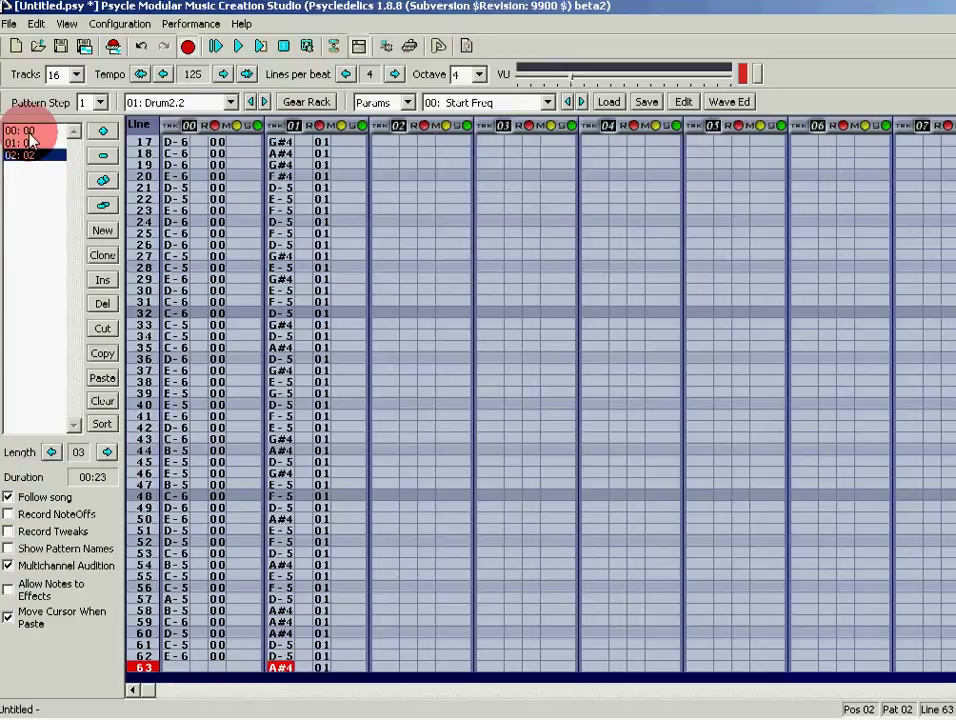
# Step: Return to pattern 00, play the three-pattern song through, and stop it
pyautogui.click(28, 132)
pyautogui.click(237, 47)
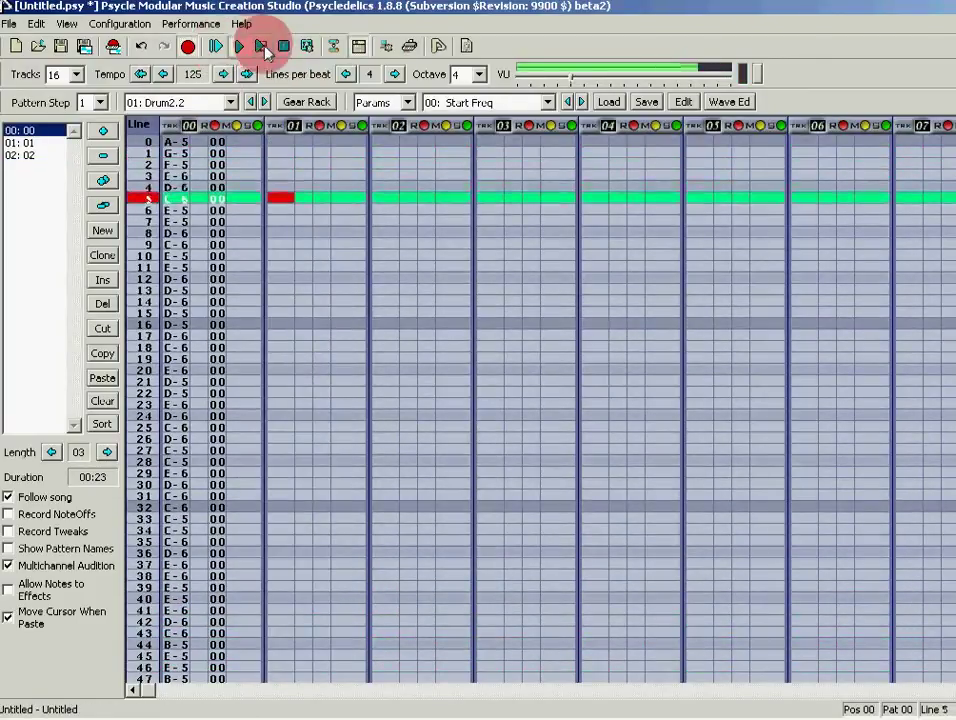
pyautogui.click(283, 48)
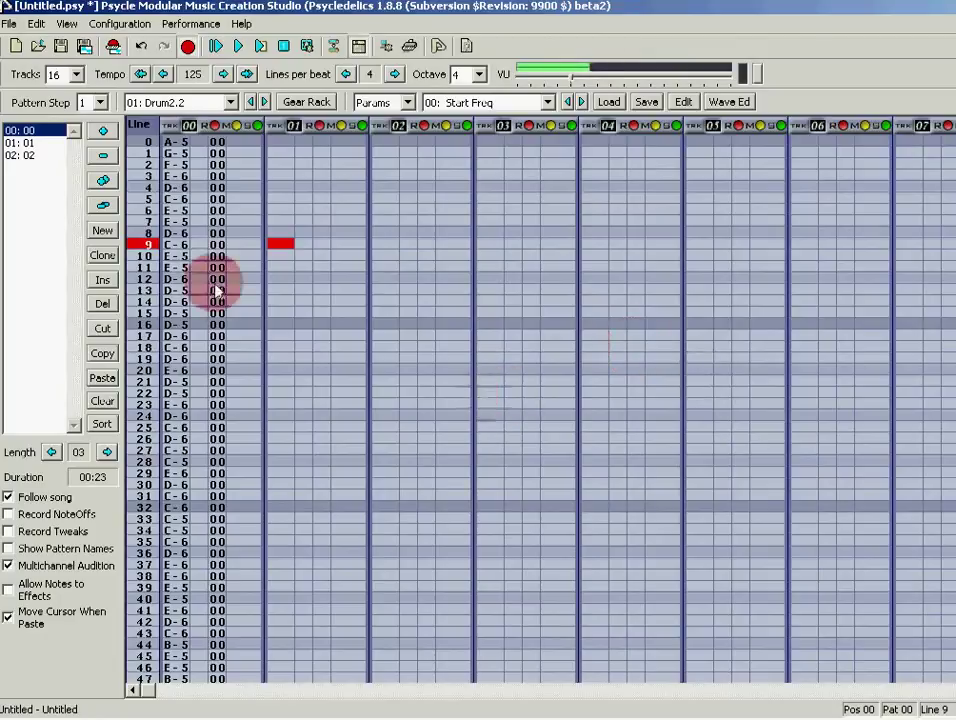
# Step: In the machine view, add an M3 instrument wired to Master and dismiss its exception error
pyautogui.click(67, 23)
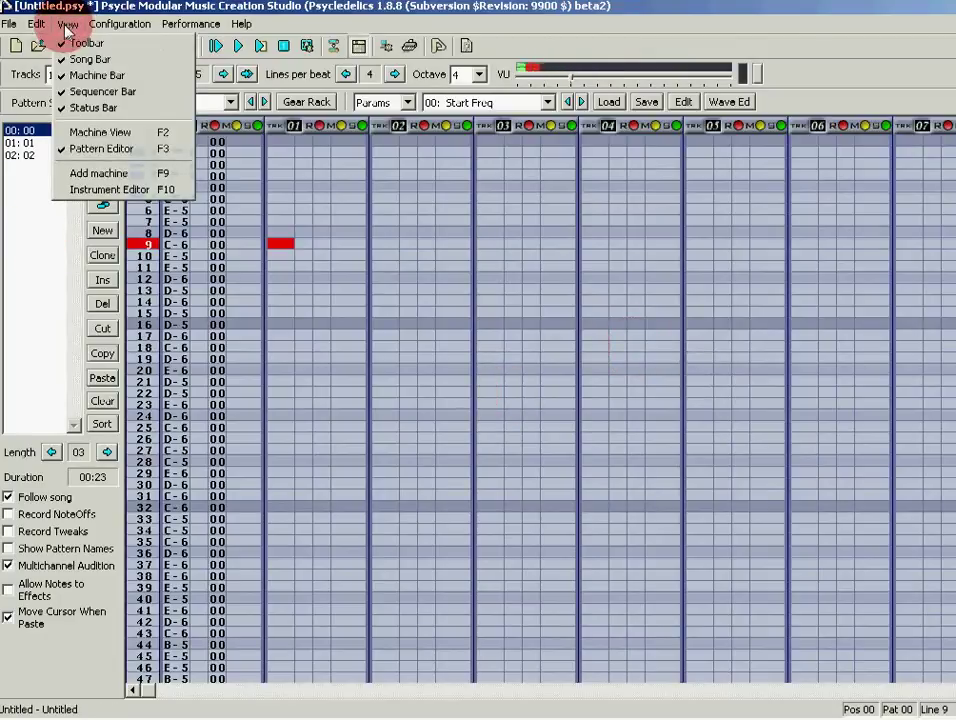
pyautogui.click(118, 133)
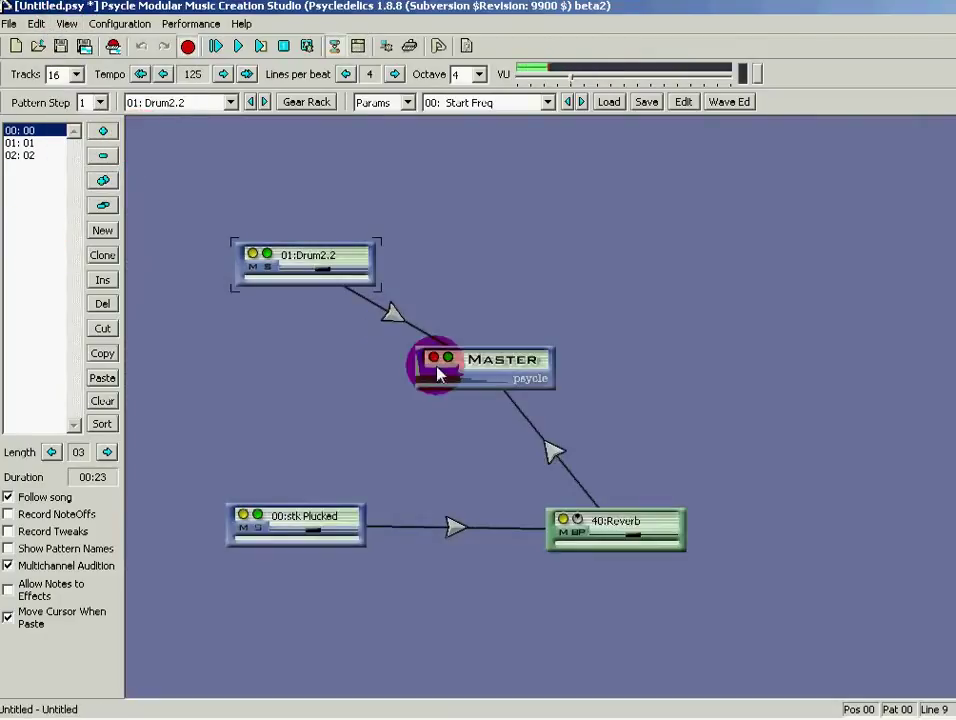
pyautogui.doubleClick(599, 314)
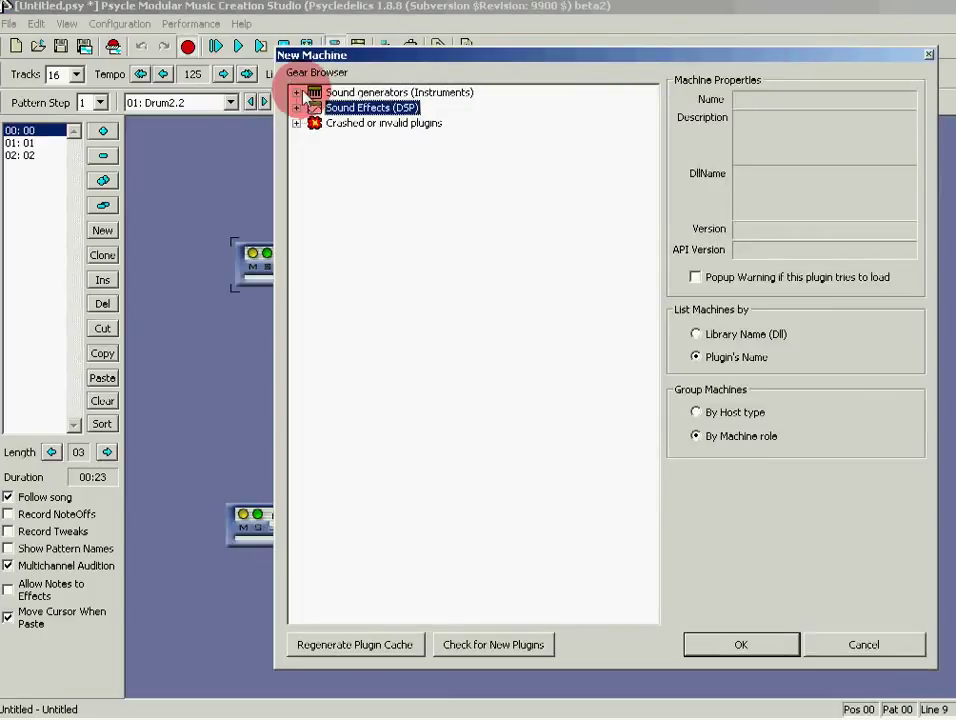
pyautogui.click(298, 93)
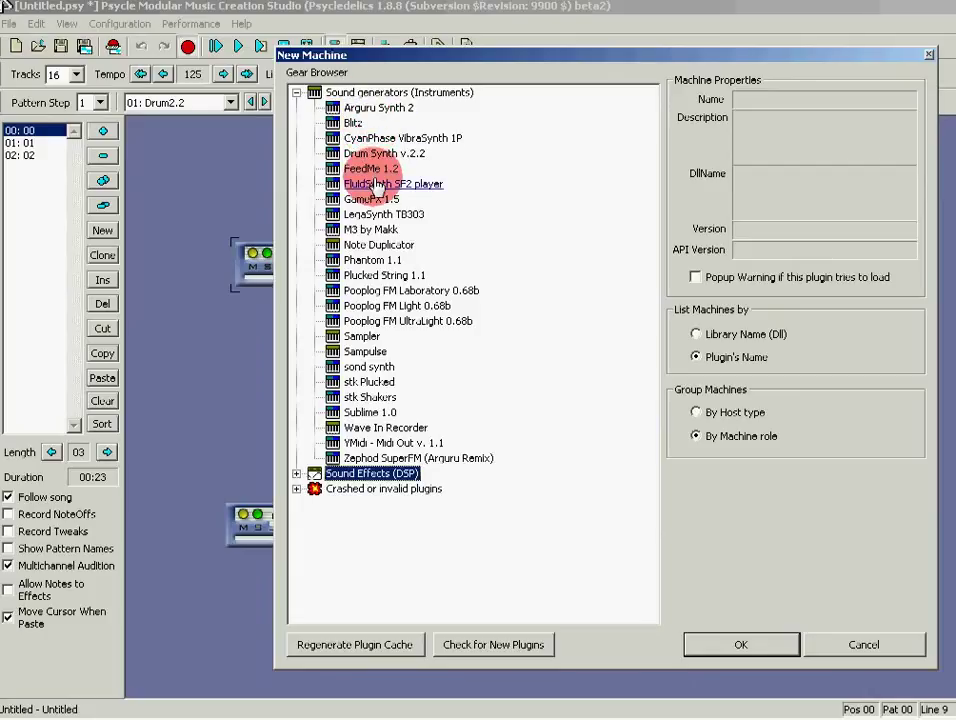
pyautogui.click(352, 230)
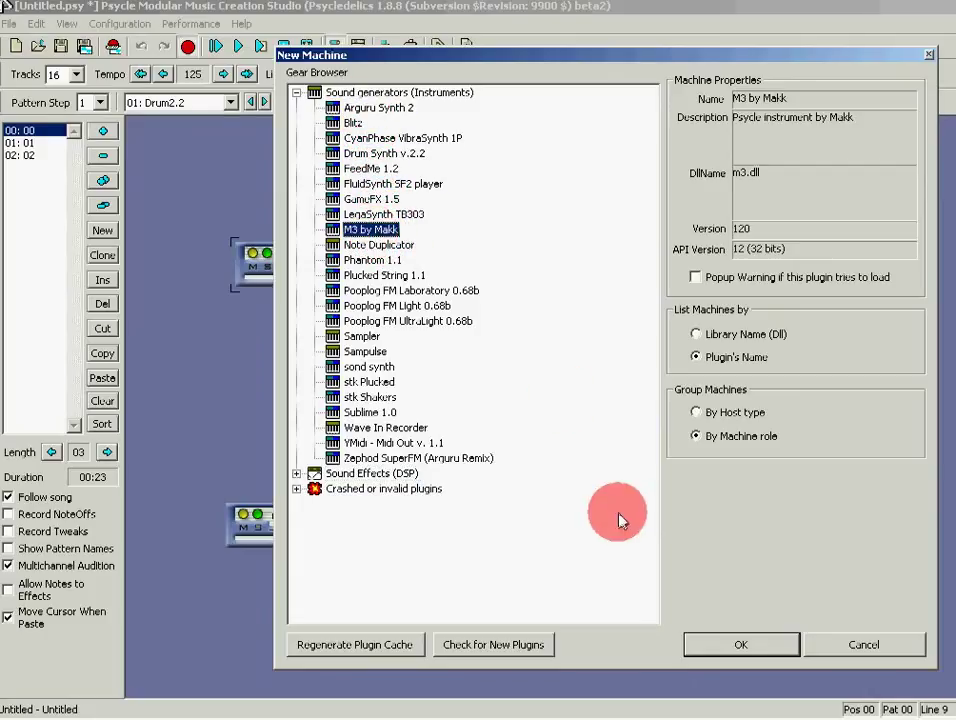
pyautogui.click(738, 640)
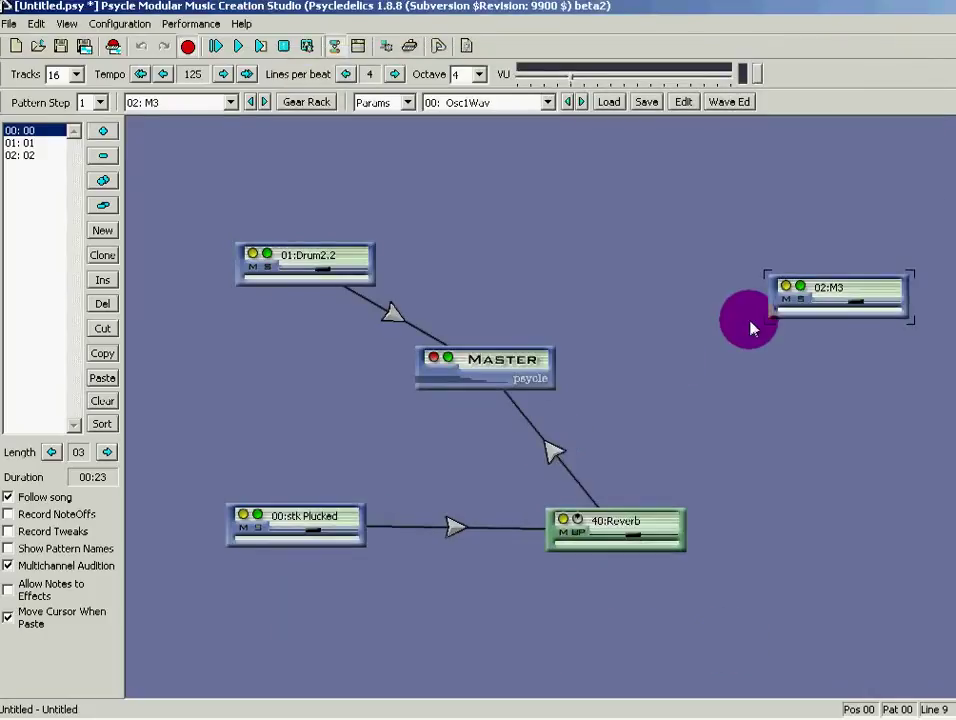
pyautogui.moveTo(790, 310)
pyautogui.mouseDown()
pyautogui.moveTo(718, 295)
pyautogui.moveTo(540, 365)
pyautogui.mouseUp()
pyautogui.click(732, 310)
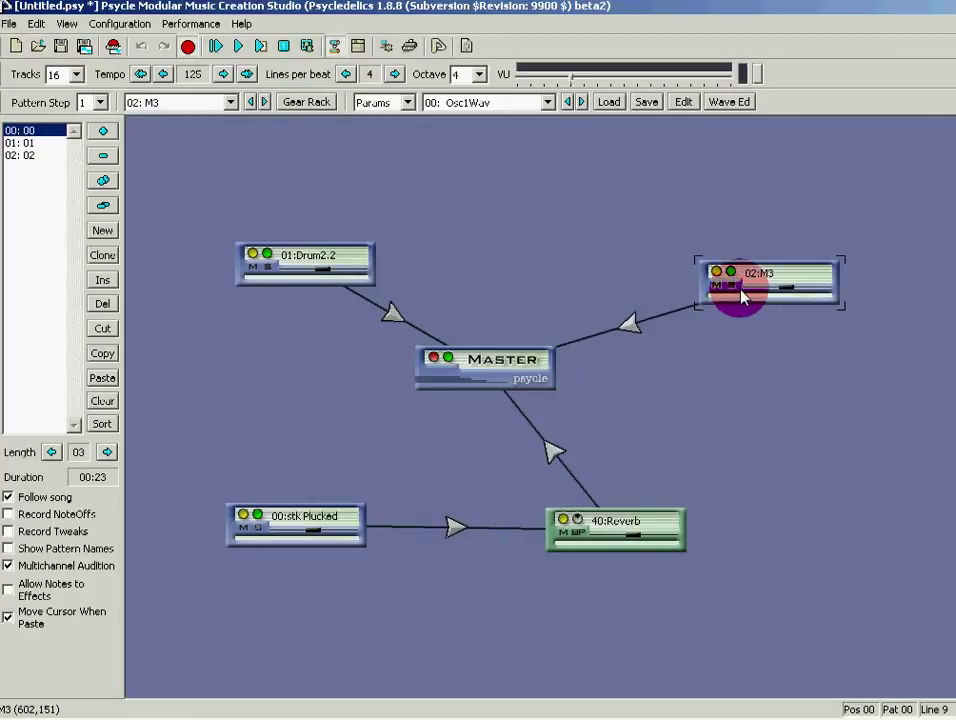
pyautogui.click(755, 485)
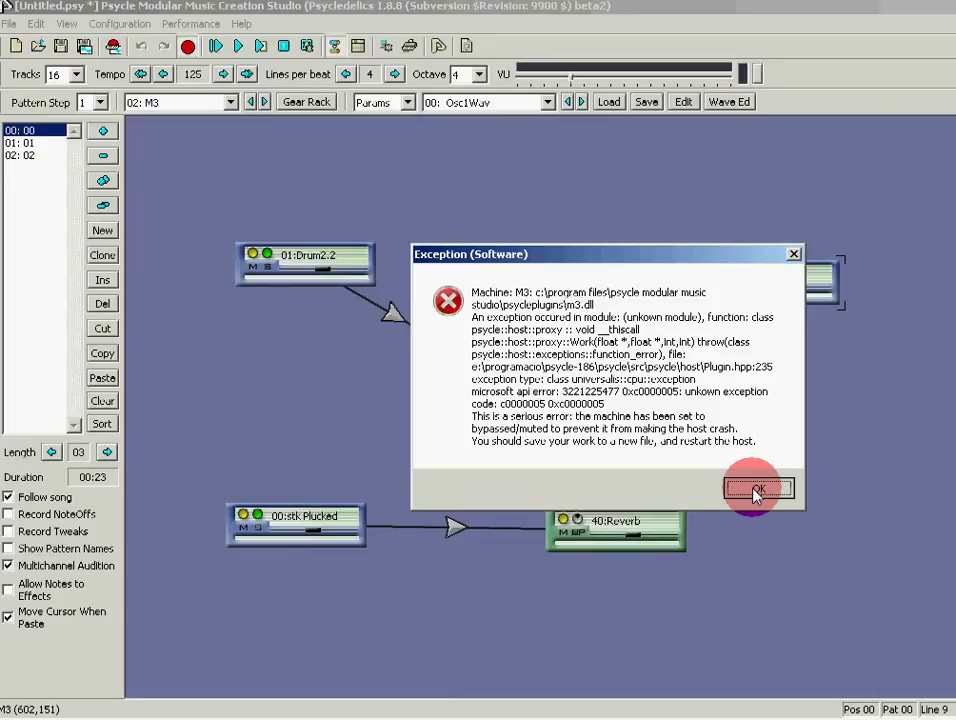
# Step: Delete the crashing M3 machine and confirm the deletion
pyautogui.click(745, 285)
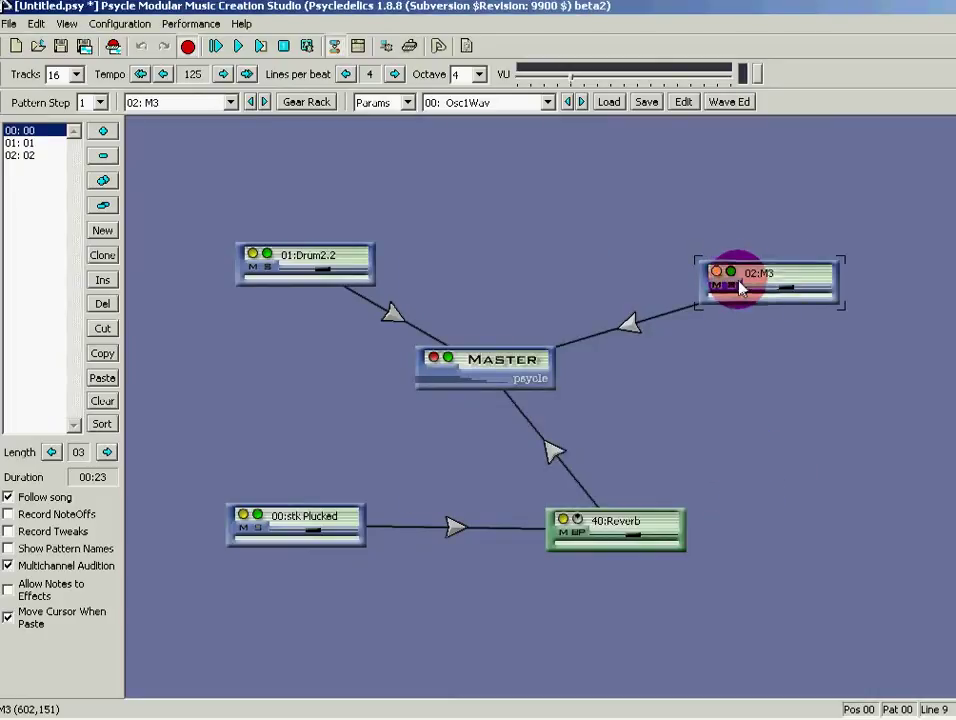
pyautogui.doubleClick(740, 288)
pyautogui.click(785, 312)
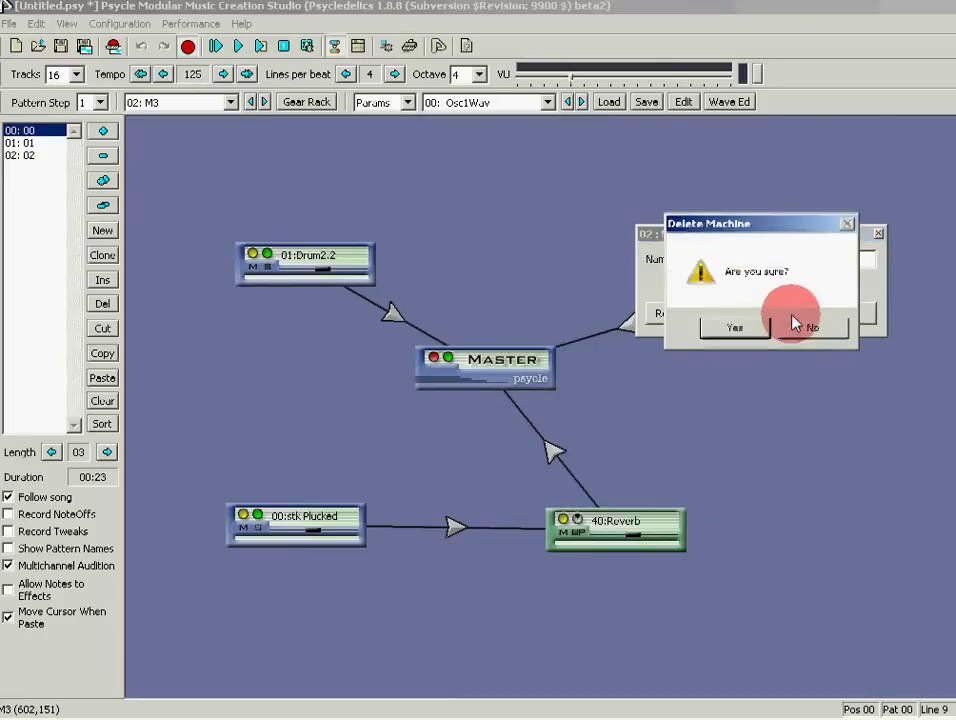
pyautogui.click(735, 327)
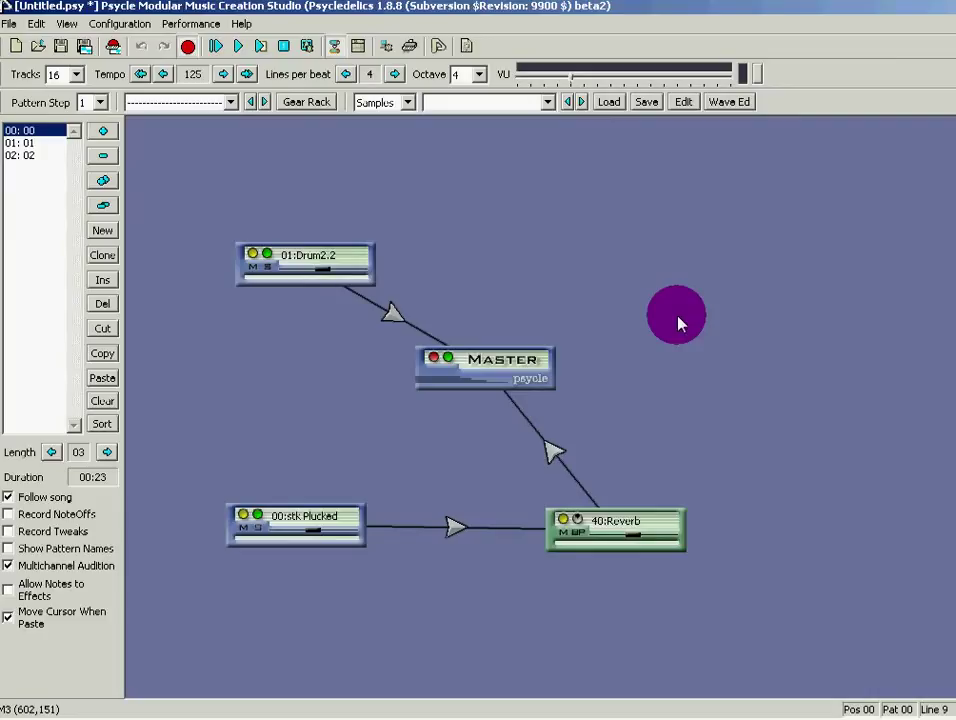
pyautogui.doubleClick(677, 322)
# Step: Add a FeedMe 1.2 instrument as 02:FeedMe above-right of Master and wire it in
pyautogui.click(298, 93)
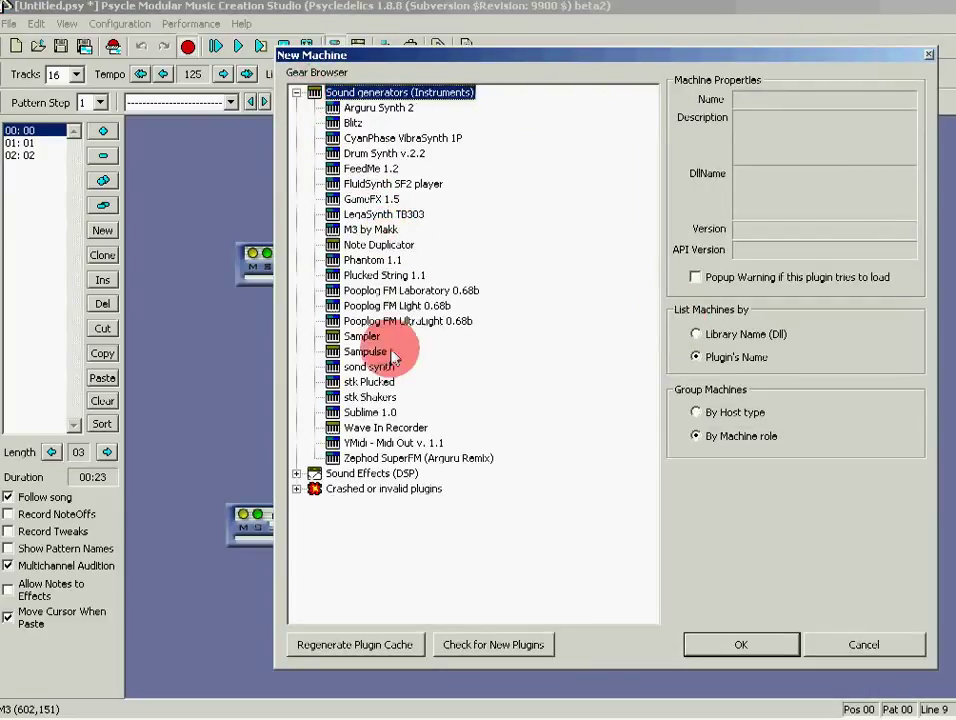
pyautogui.click(368, 170)
pyautogui.click(741, 645)
pyautogui.moveTo(480, 145); pyautogui.dragTo(512, 368)
pyautogui.click(617, 225)
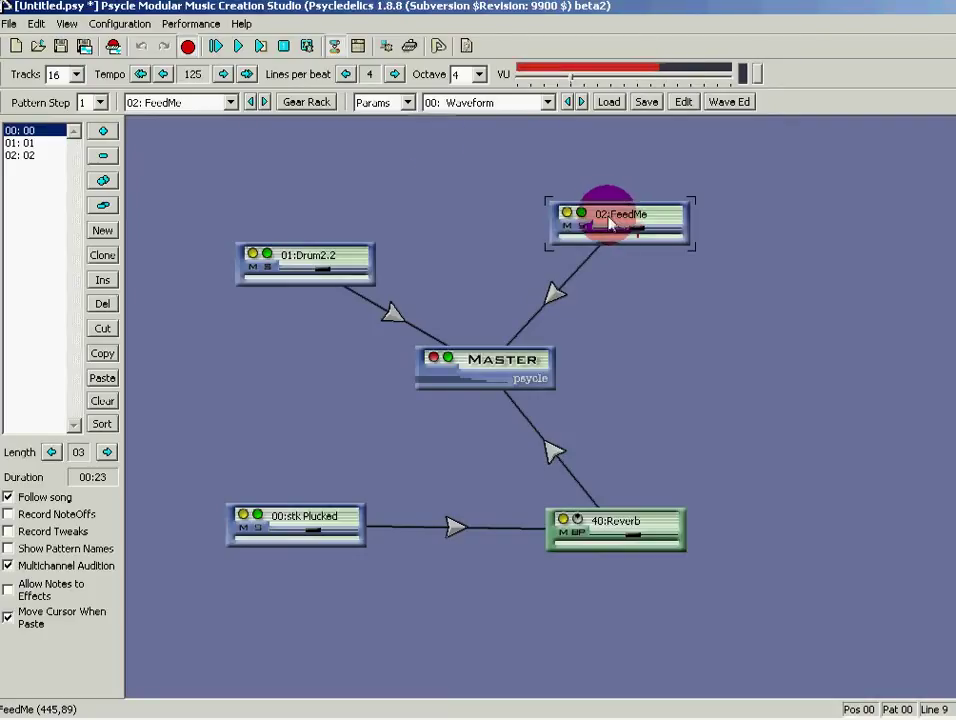
pyautogui.click(66, 23)
# Step: Open pattern 01 in the Pattern Editor with 02: FeedMe as the note machine, at track 01 line 0
pyautogui.click(100, 149)
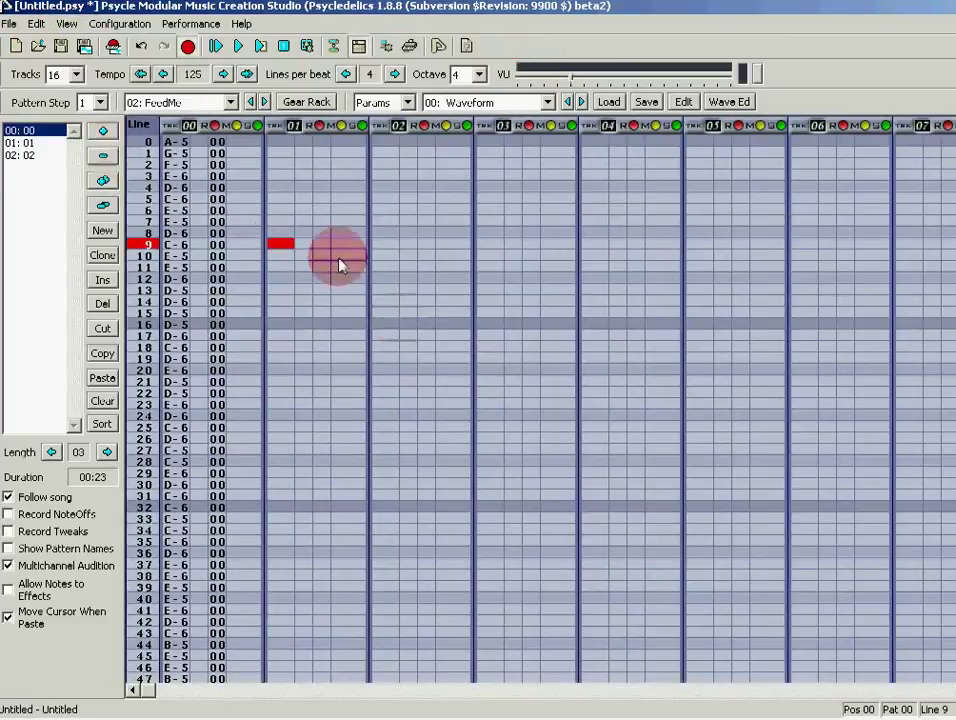
pyautogui.click(20, 145)
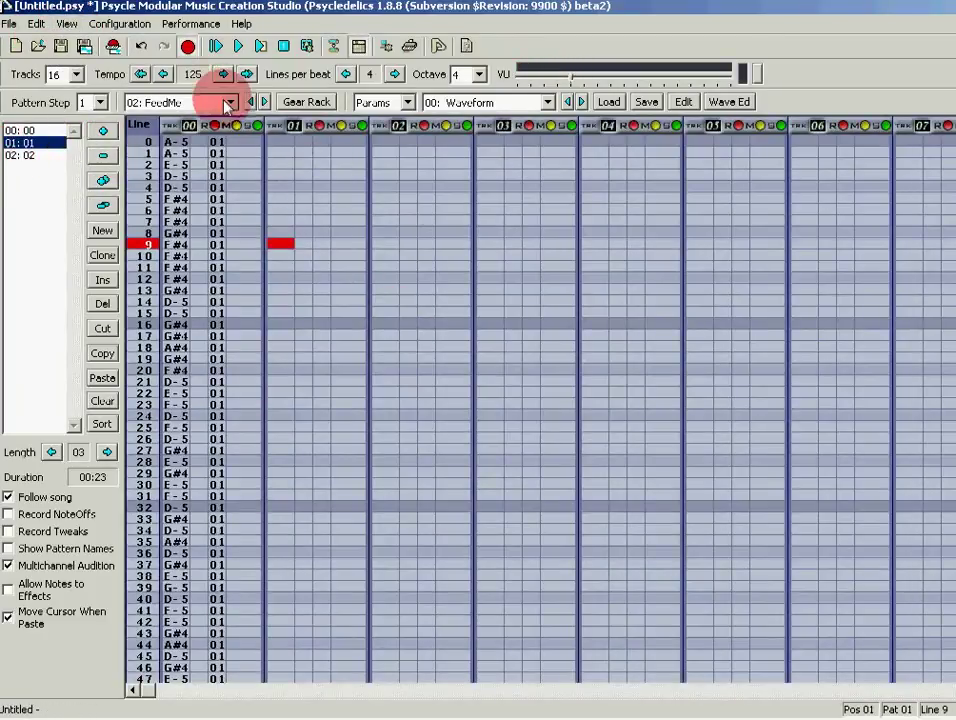
pyautogui.click(231, 104)
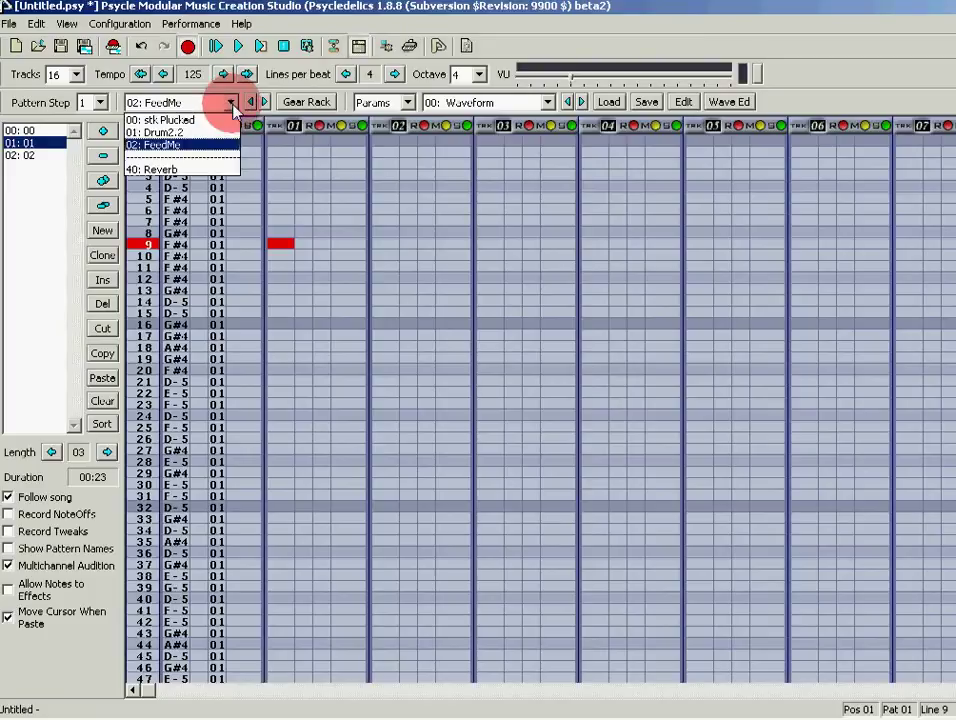
pyautogui.click(178, 146)
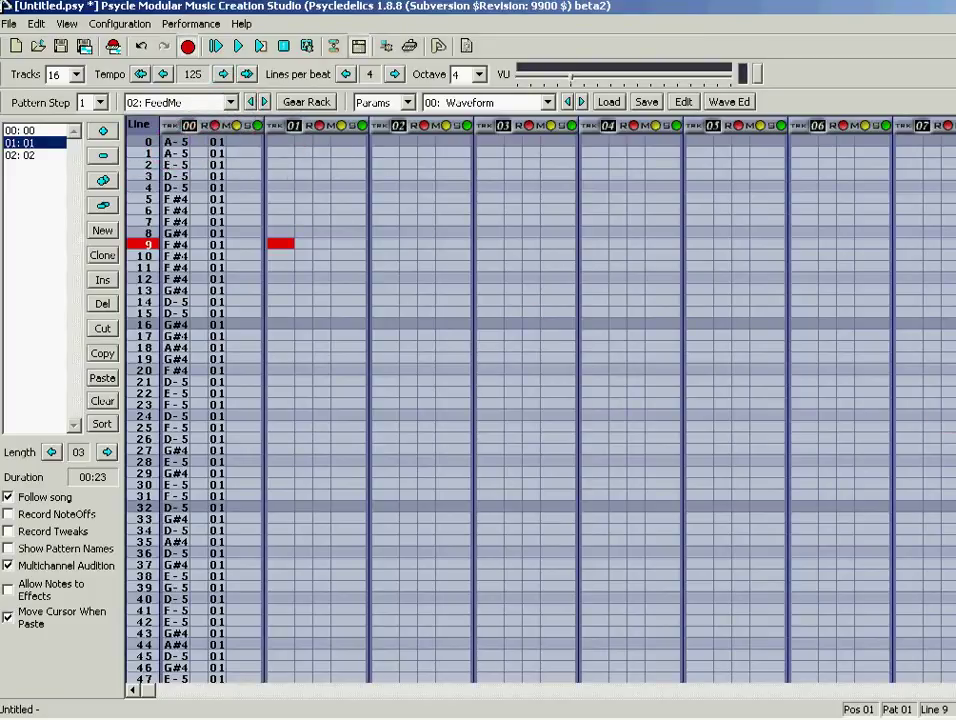
pyautogui.click(278, 146)
# Step: Enter a FeedMe melody down track 01 on lines 0–60, starting A-5, F-5, B-5
pyautogui.press('y')
pyautogui.press('e')
pyautogui.press('u')
pyautogui.press('w')
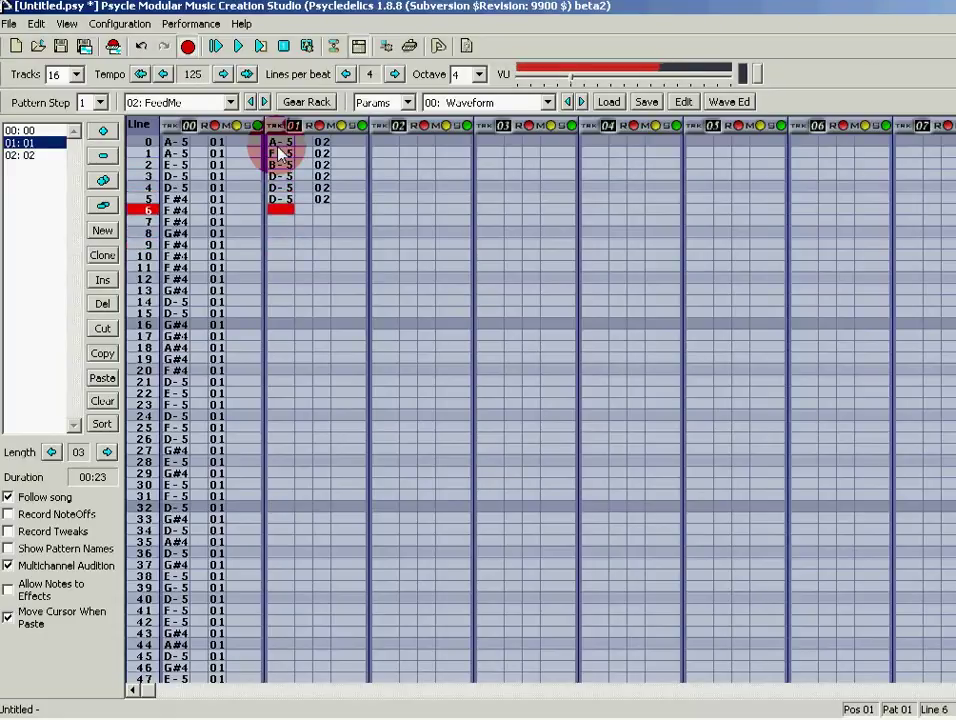
pyautogui.press('w')
pyautogui.press('o')
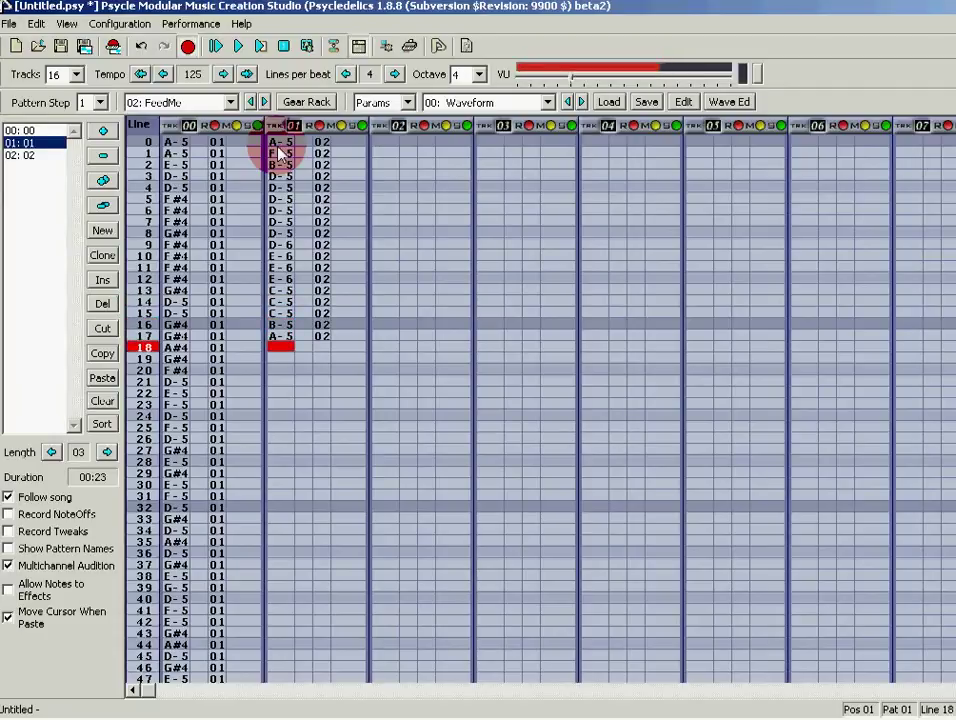
pyautogui.press('w')
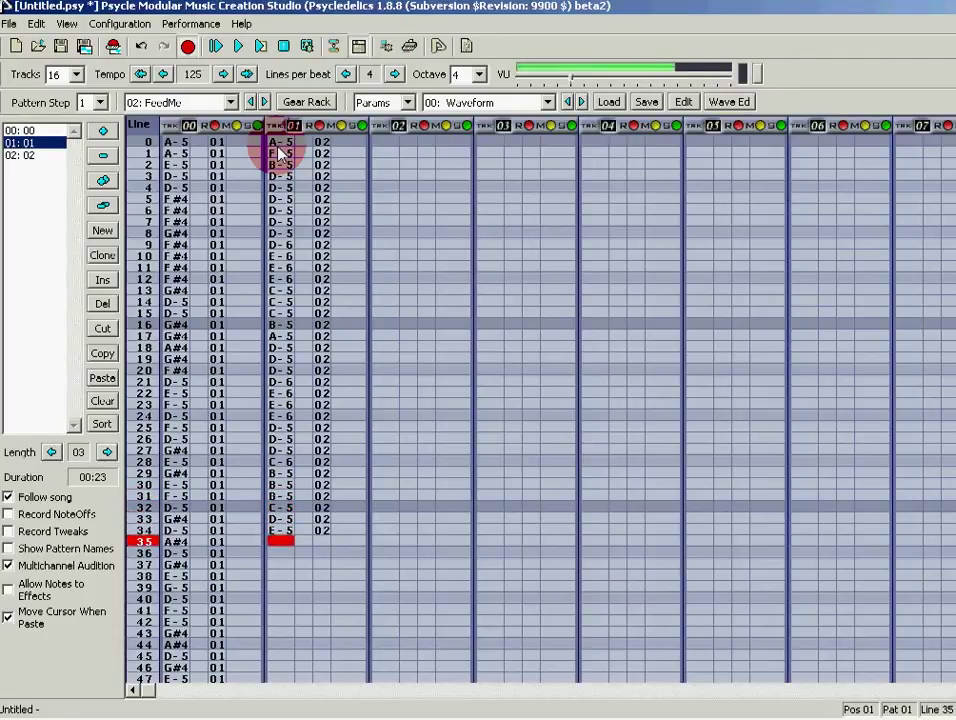
pyautogui.press('q')
pyautogui.press('p')
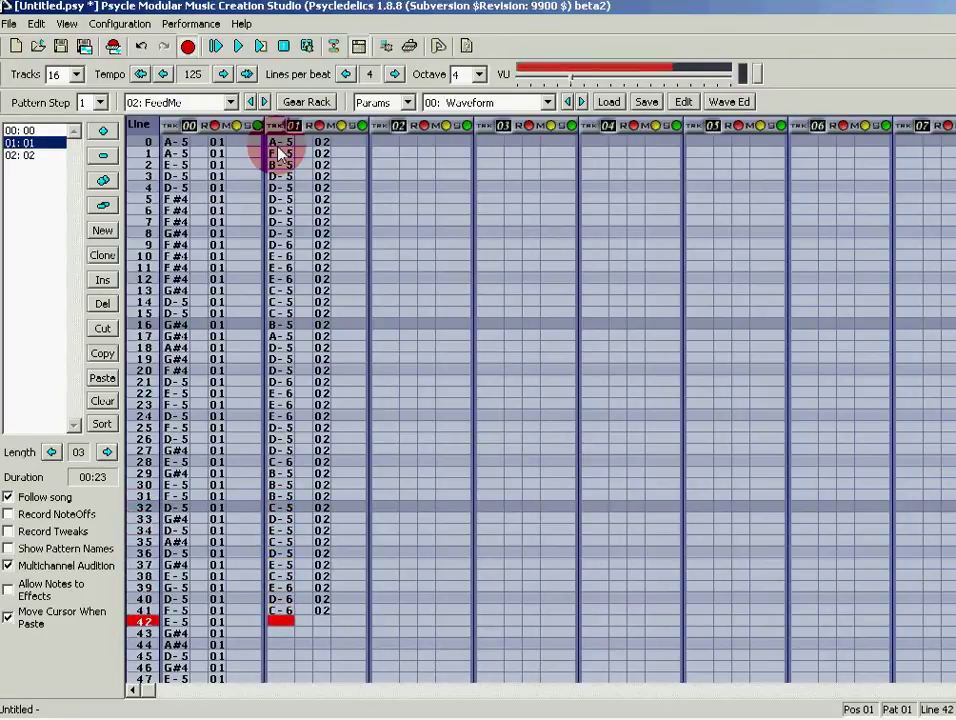
pyautogui.press('q')
pyautogui.press('w')
pyautogui.press('w')
pyautogui.press('q')
pyautogui.press('q')
pyautogui.press('q')
pyautogui.press('e')
pyautogui.press('e')
pyautogui.press('w')
pyautogui.press('w')
pyautogui.press('q')
pyautogui.press('q')
pyautogui.press('q')
pyautogui.press('q')
pyautogui.press('e')
pyautogui.press('e')
pyautogui.press('w')
pyautogui.press('w')
pyautogui.press('w')
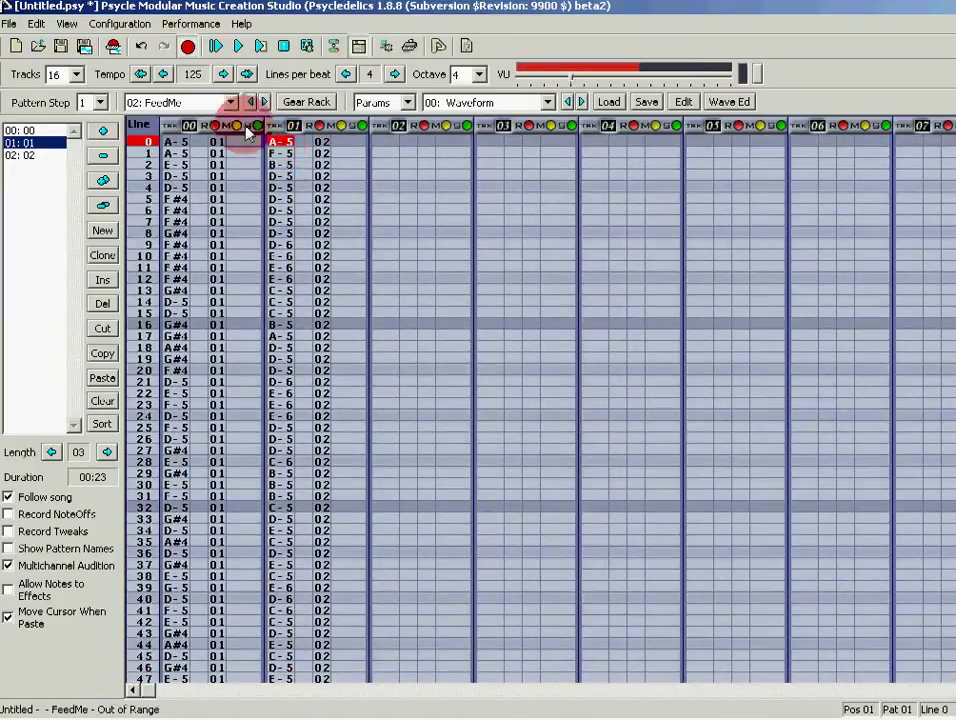
# Step: Play the song from pattern 00, stop it partway through pattern 02, then replay from 00
pyautogui.click(33, 134)
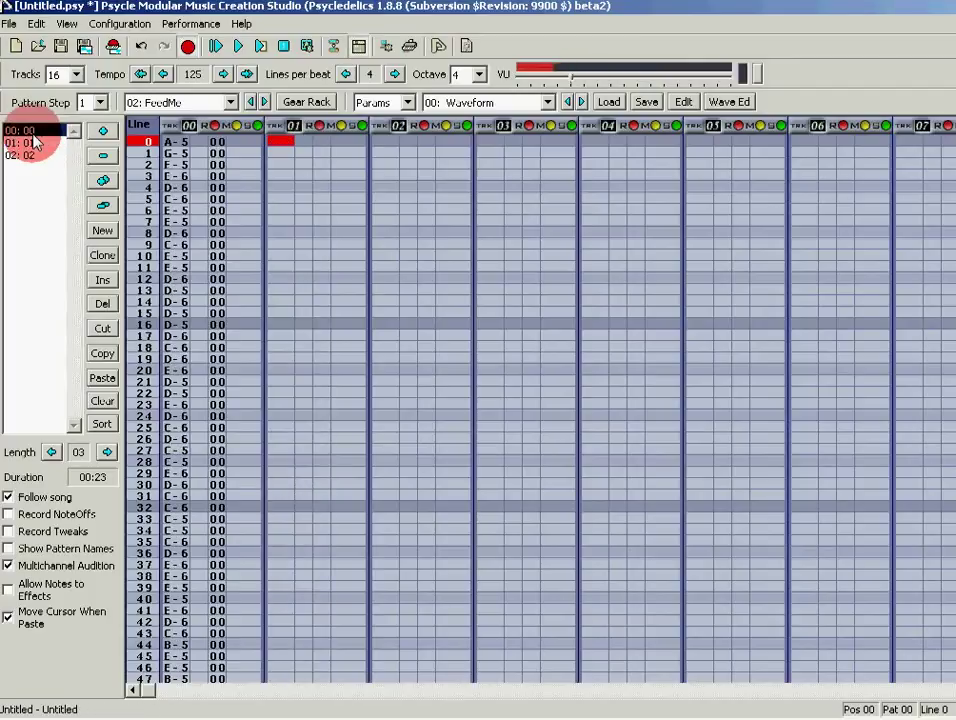
pyautogui.click(240, 47)
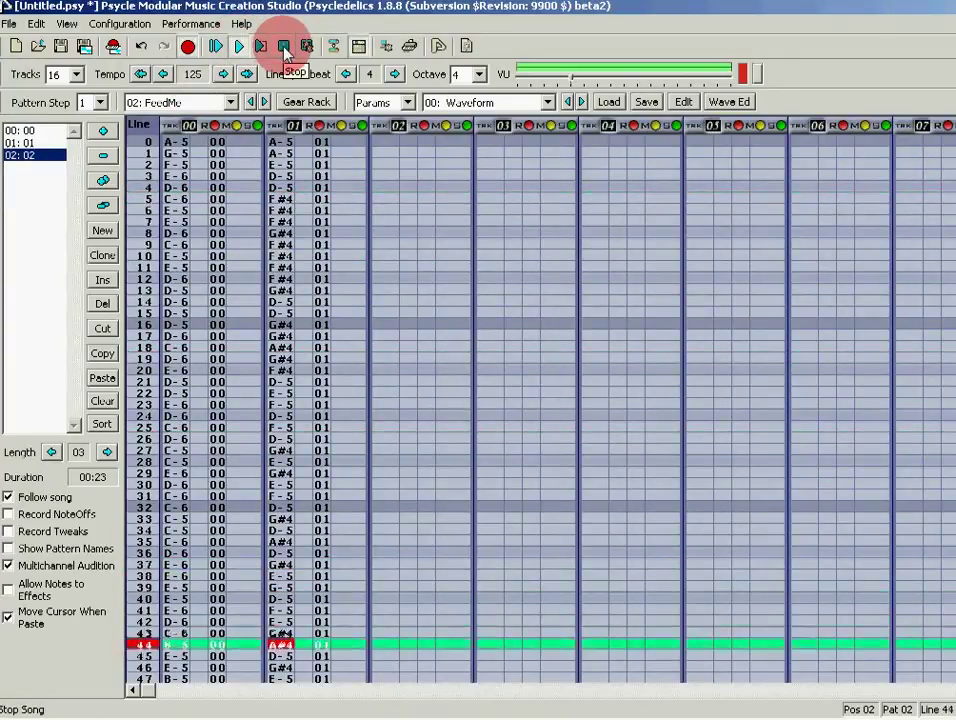
pyautogui.click(285, 48)
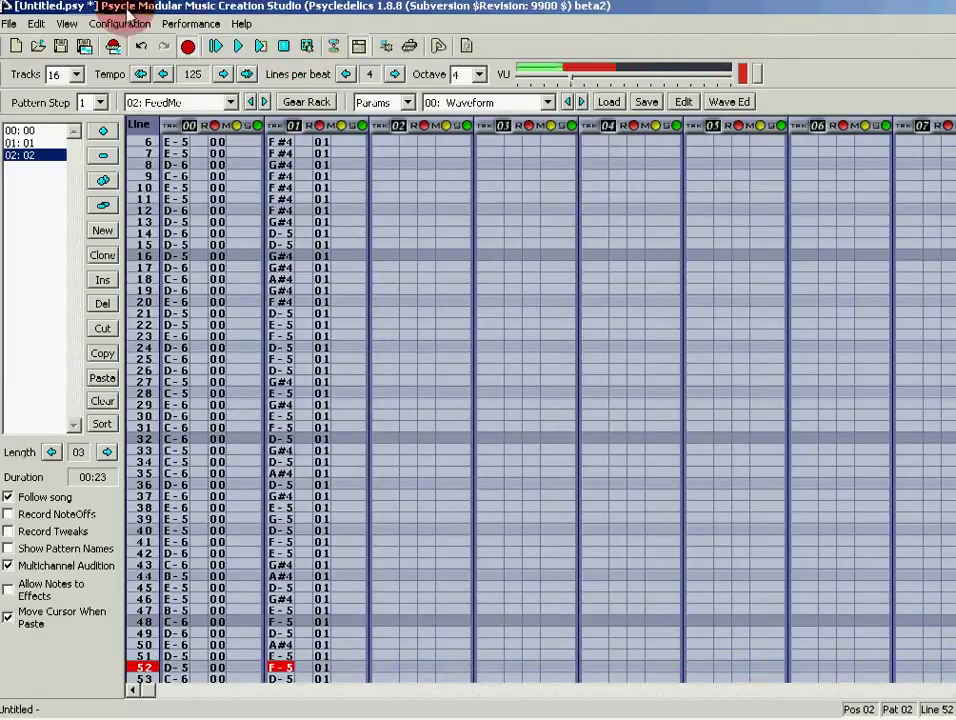
pyautogui.click(316, 243)
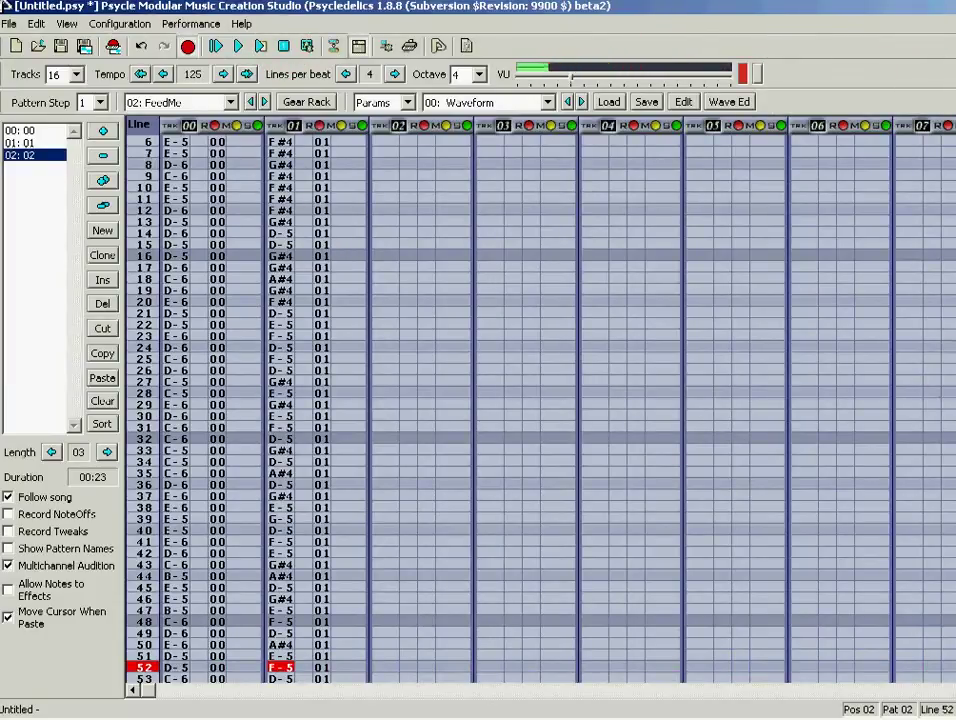
pyautogui.scroll(2, 540, 400)
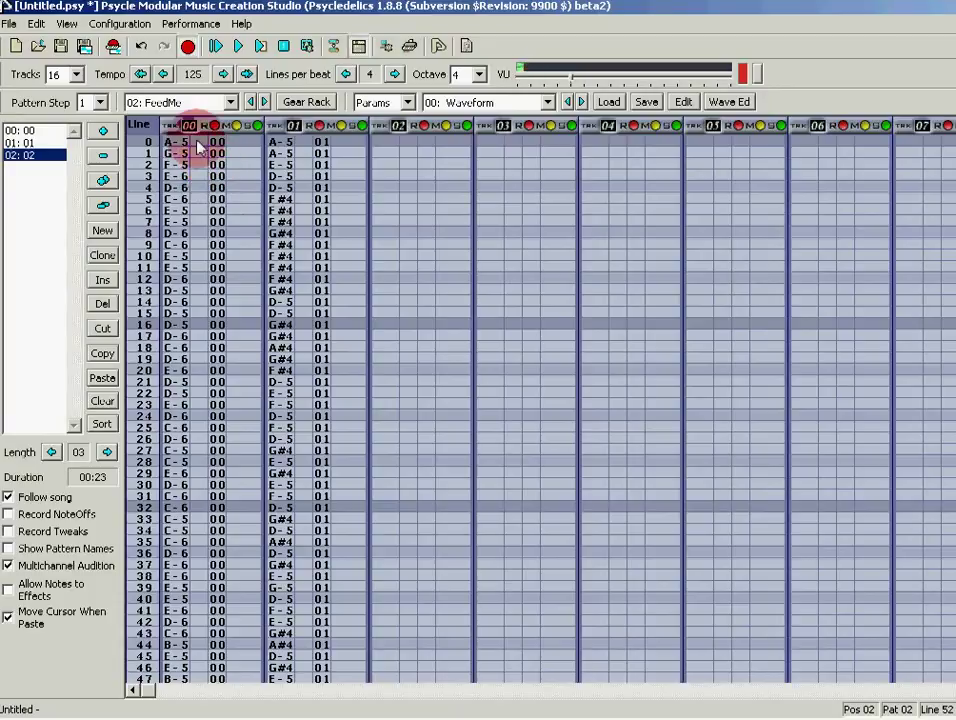
pyautogui.click(20, 131)
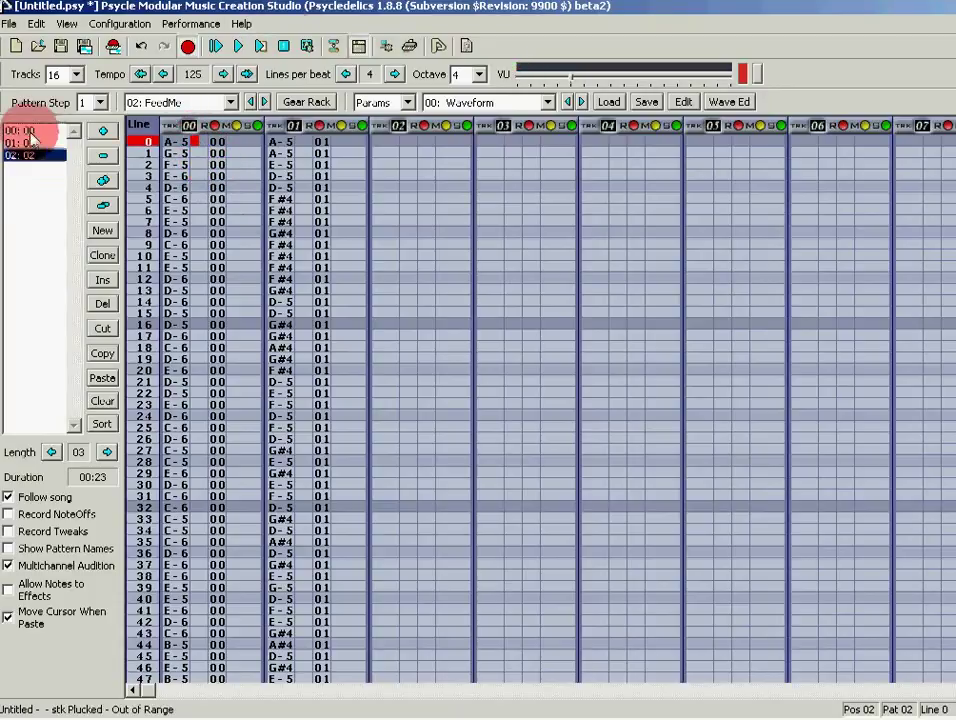
pyautogui.click(238, 46)
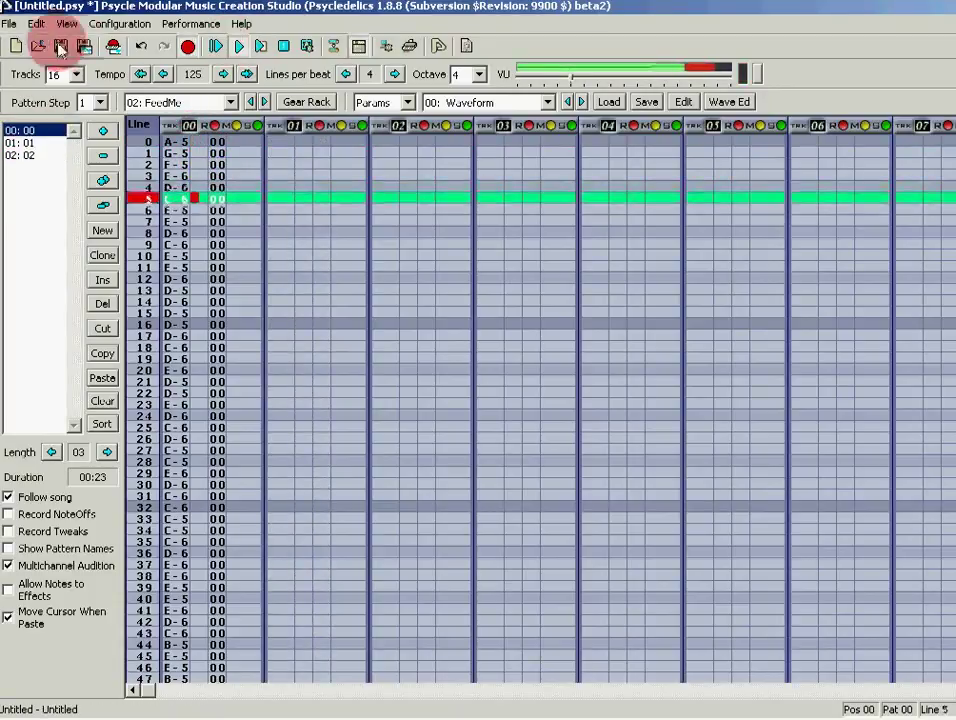
# Step: Turn the master volume down during playback, checking the File menu's Render as Wav without rendering
pyautogui.click(9, 24)
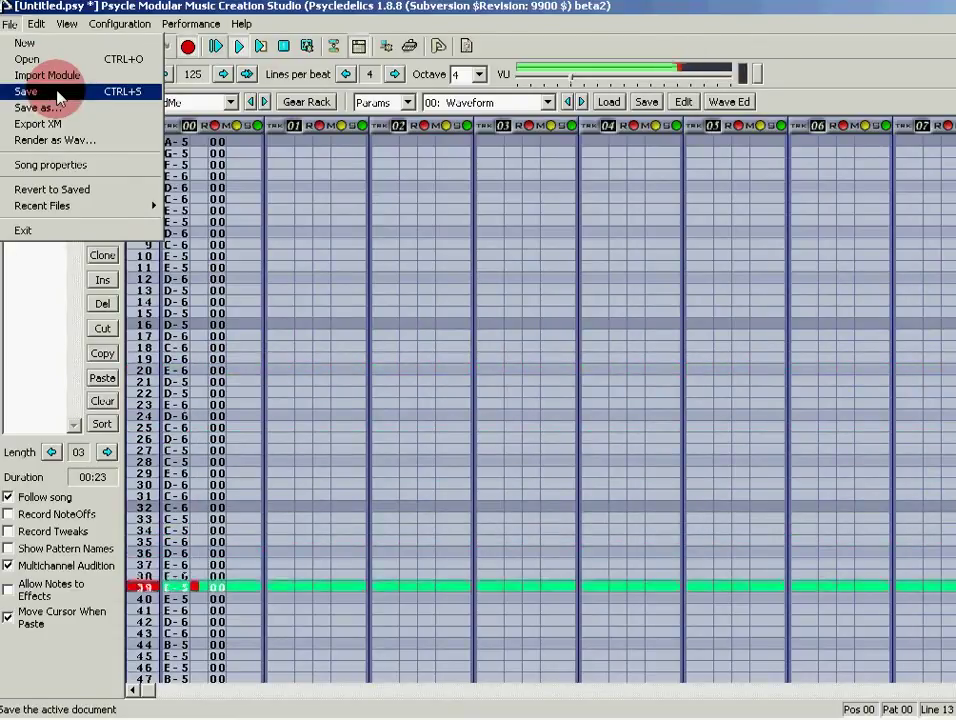
pyautogui.click(576, 85)
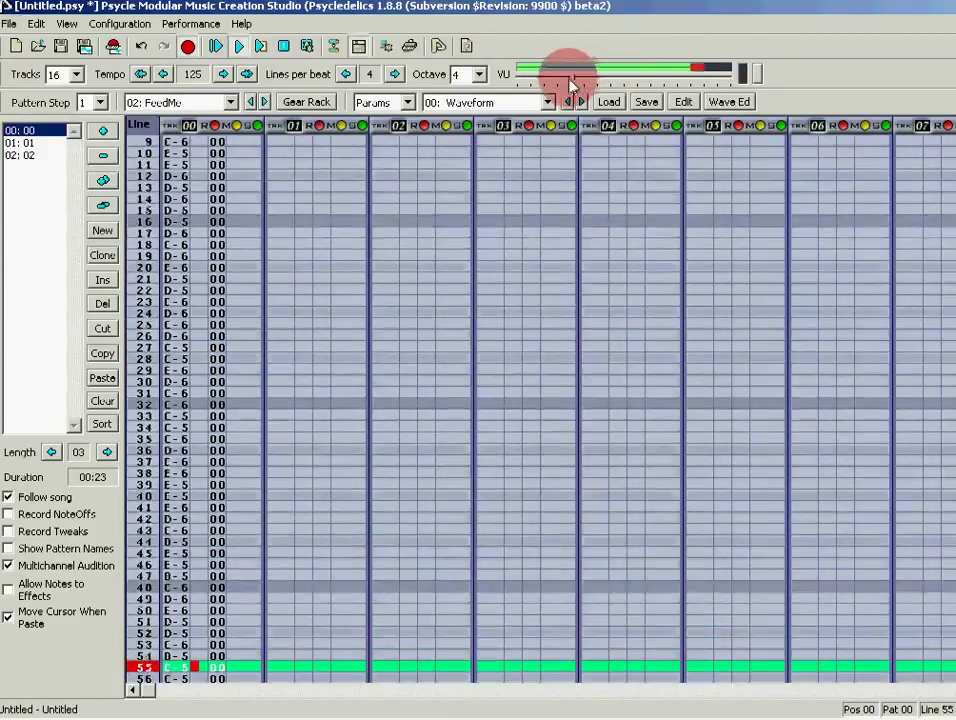
pyautogui.moveTo(575, 82); pyautogui.dragTo(540, 84)
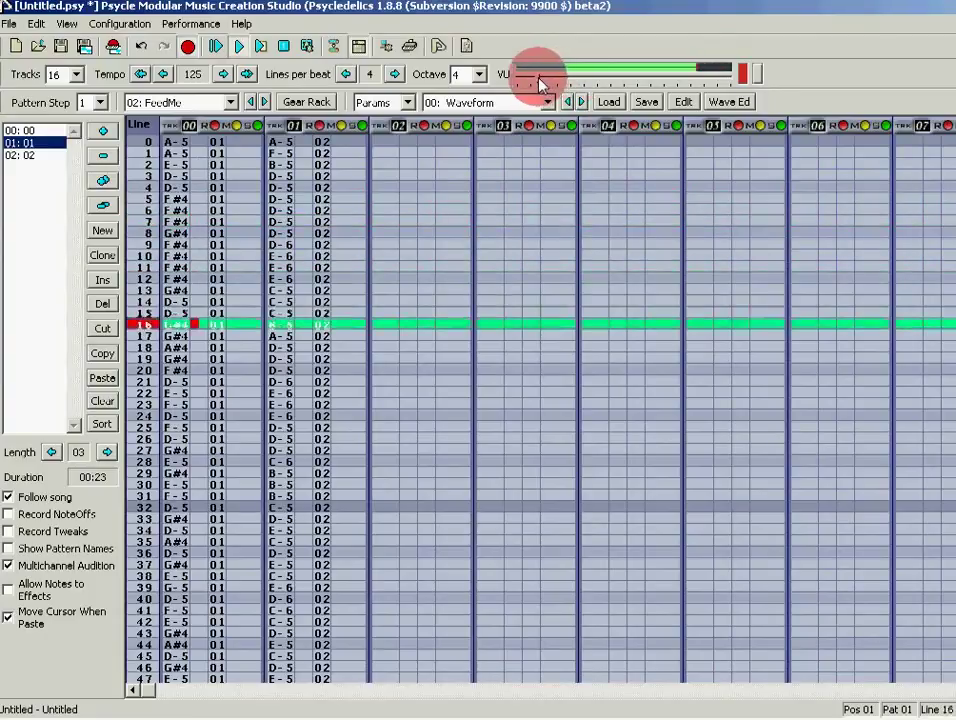
pyautogui.click(12, 23)
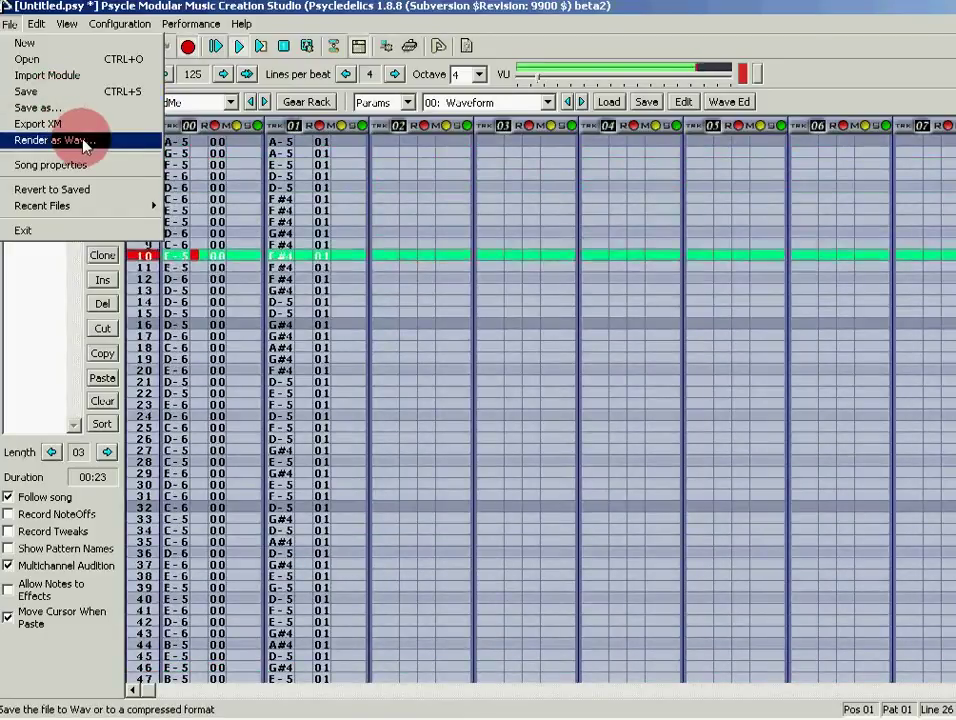
pyautogui.click(279, 12)
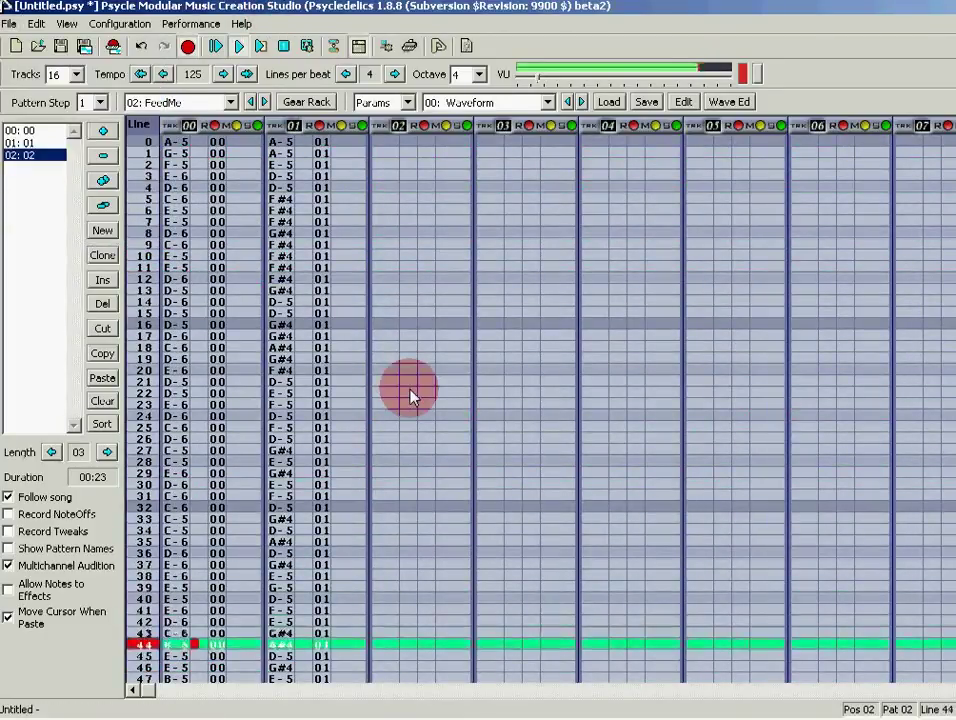